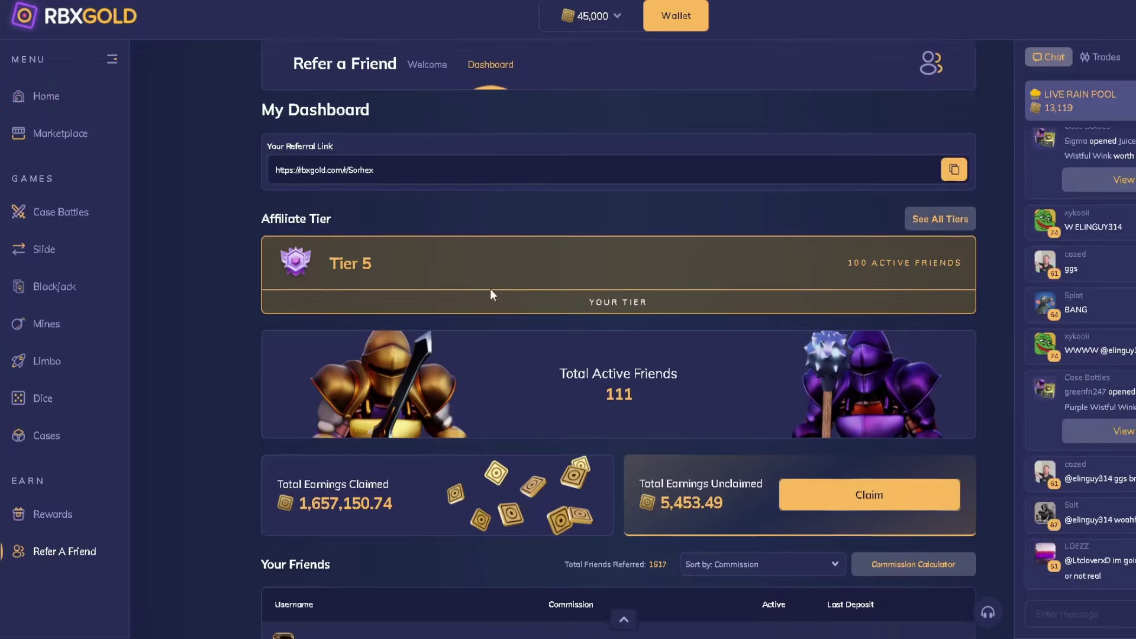
pyautogui.scroll(-3, 442, 266)
pyautogui.scroll(-5, 443, 354)
pyautogui.scroll(-3, 492, 221)
pyautogui.scroll(3, 492, 221)
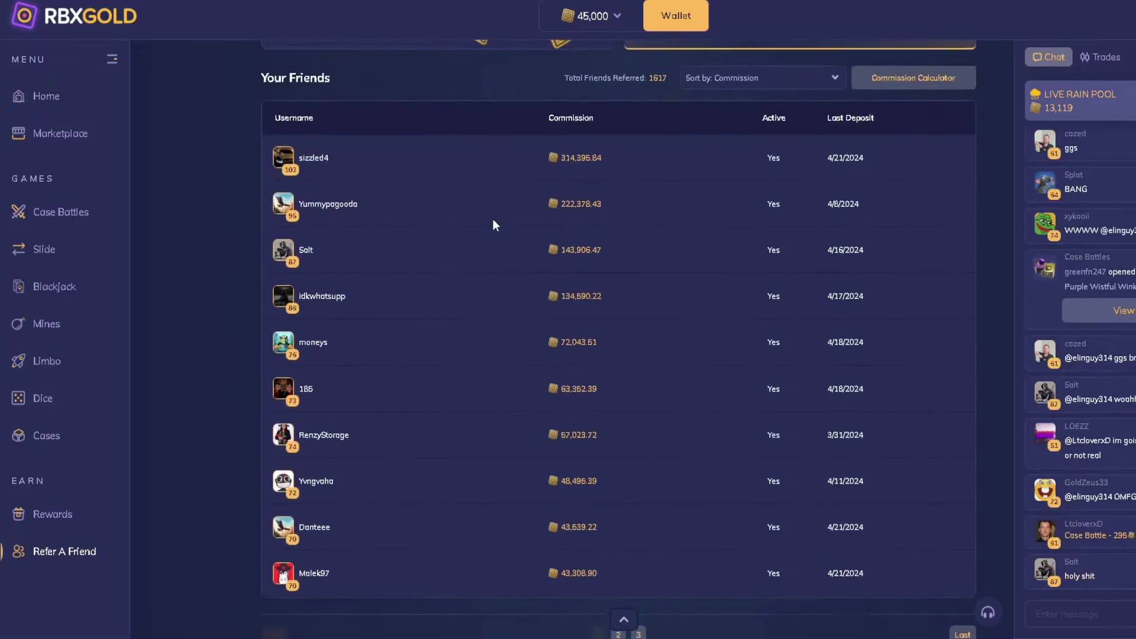
pyautogui.scroll(1, 491, 244)
pyautogui.scroll(-4, 480, 294)
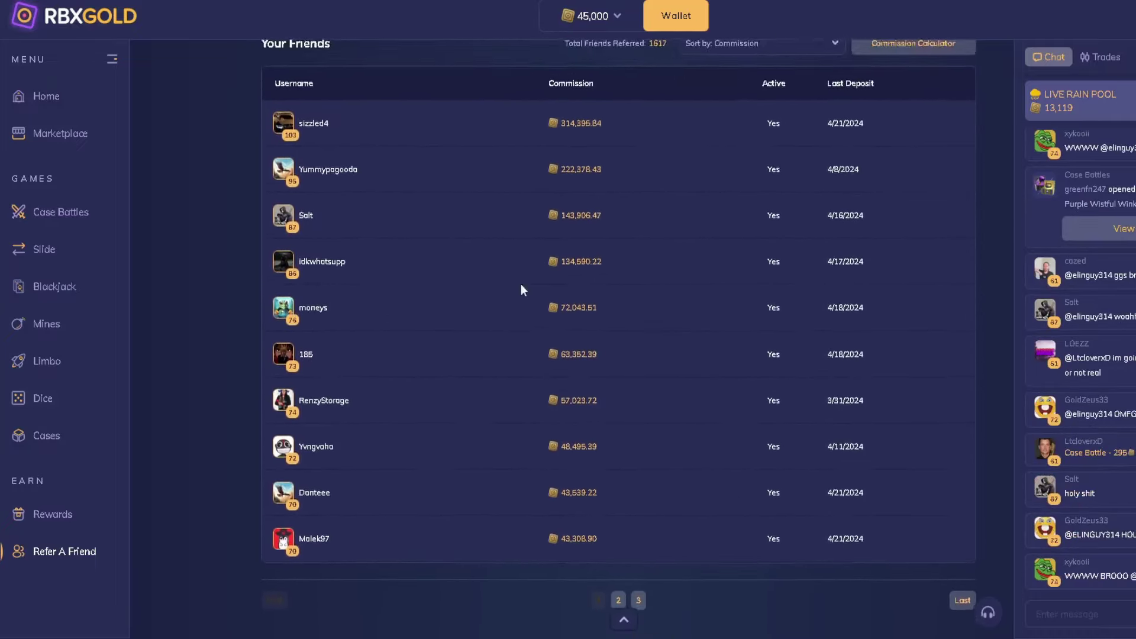
pyautogui.scroll(3, 483, 201)
pyautogui.scroll(3, 489, 159)
pyautogui.scroll(4, 471, 301)
pyautogui.scroll(-3, 477, 222)
pyautogui.scroll(-4, 461, 299)
pyautogui.scroll(-2, 464, 260)
pyautogui.scroll(-3, 464, 259)
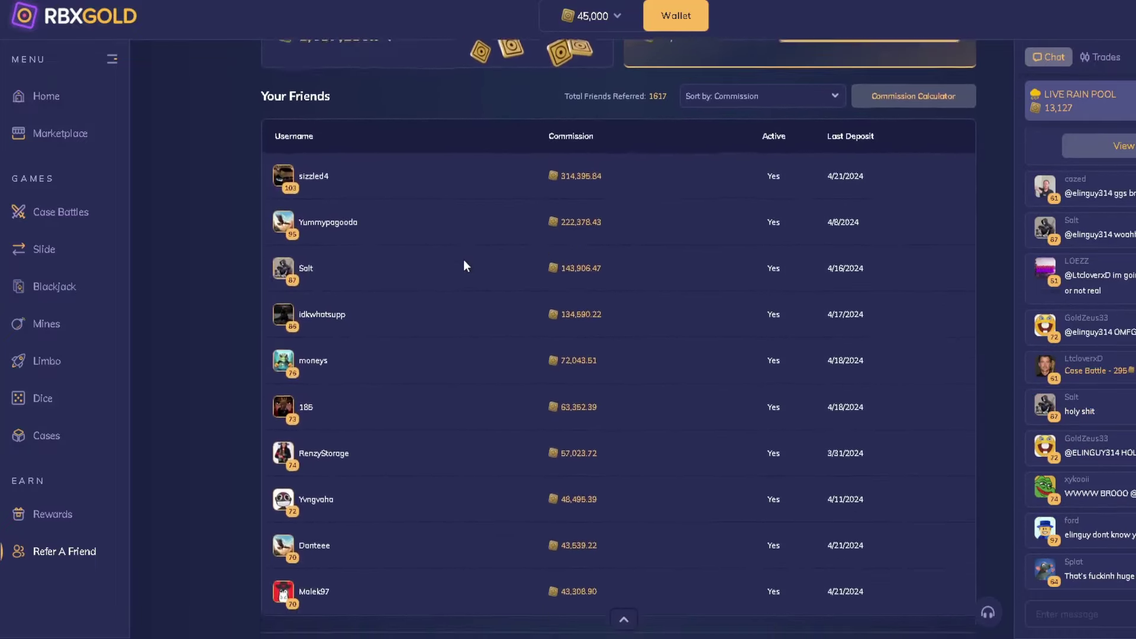
pyautogui.scroll(-2, 463, 260)
pyautogui.scroll(2, 461, 225)
pyautogui.scroll(2, 462, 227)
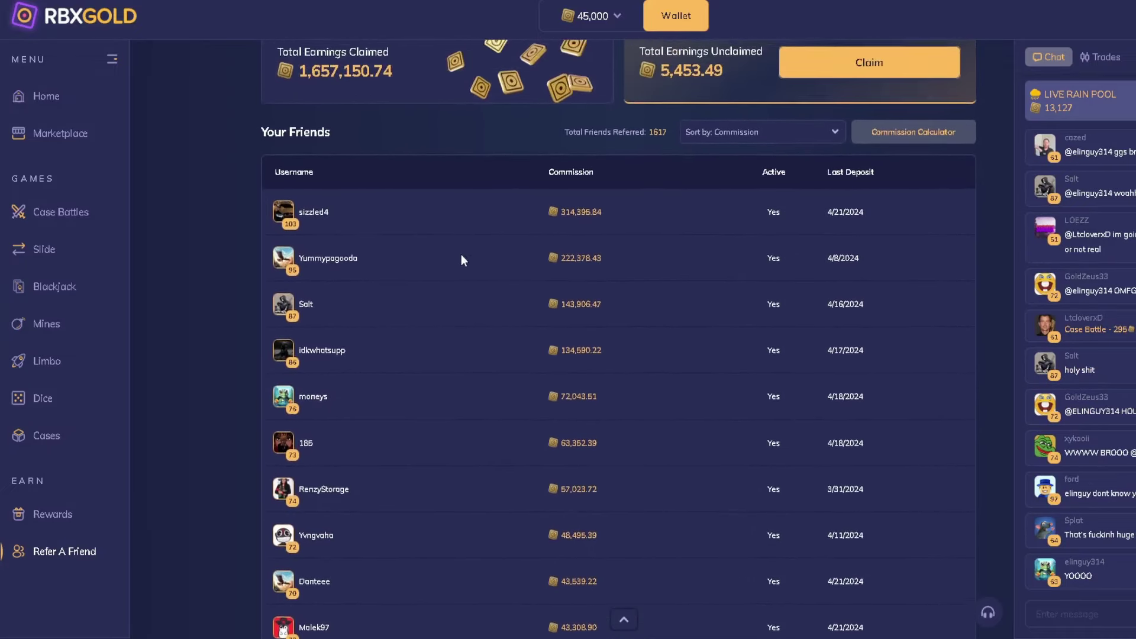
pyautogui.scroll(-1, 461, 256)
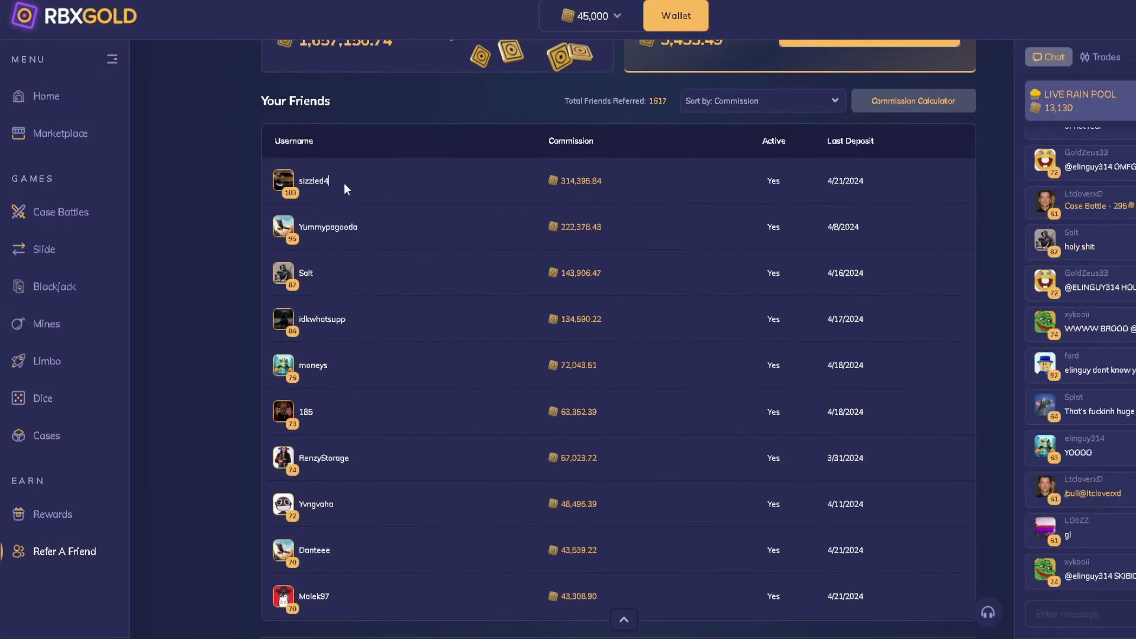
pyautogui.moveTo(343, 183)
pyautogui.mouseDown()
pyautogui.moveTo(311, 93)
pyautogui.moveTo(278, 190)
pyautogui.mouseUp()
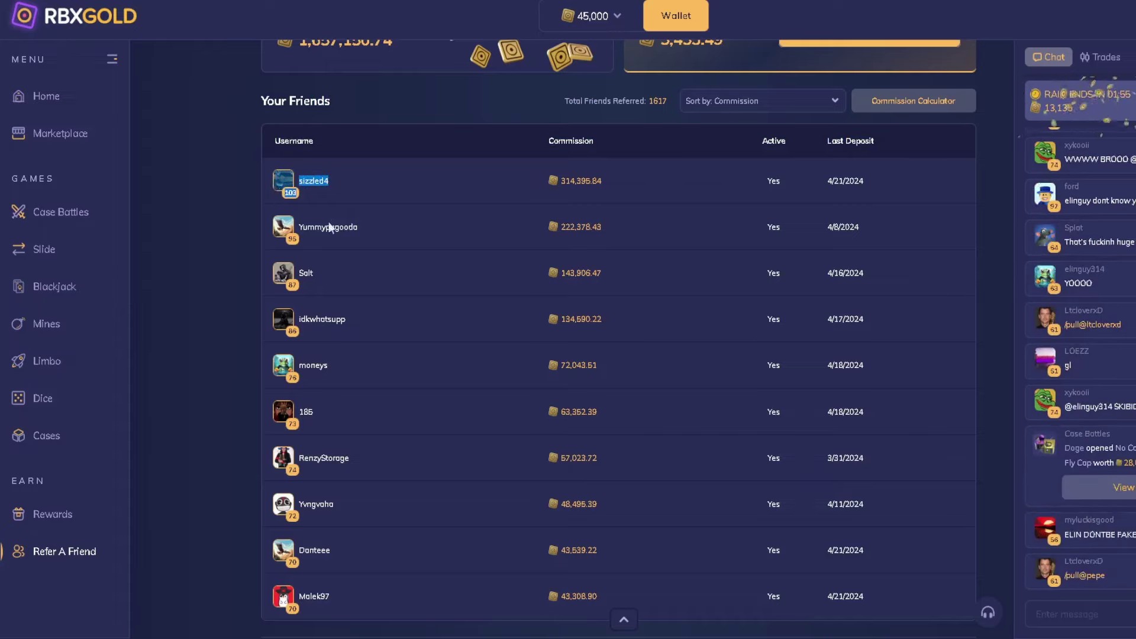
pyautogui.click(359, 227)
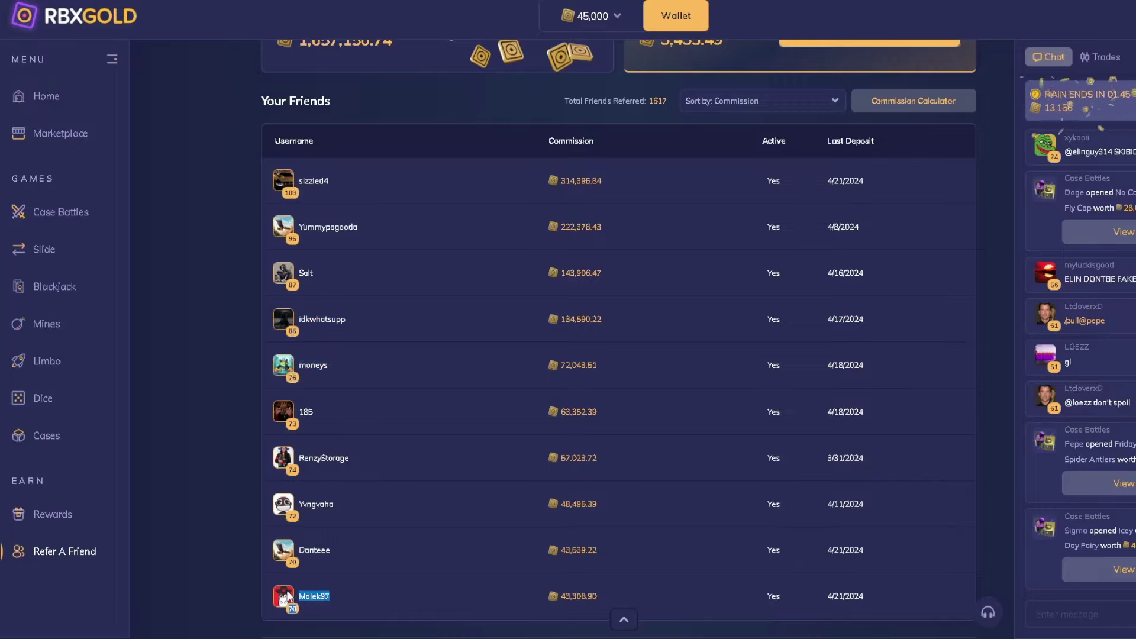
pyautogui.click(60, 213)
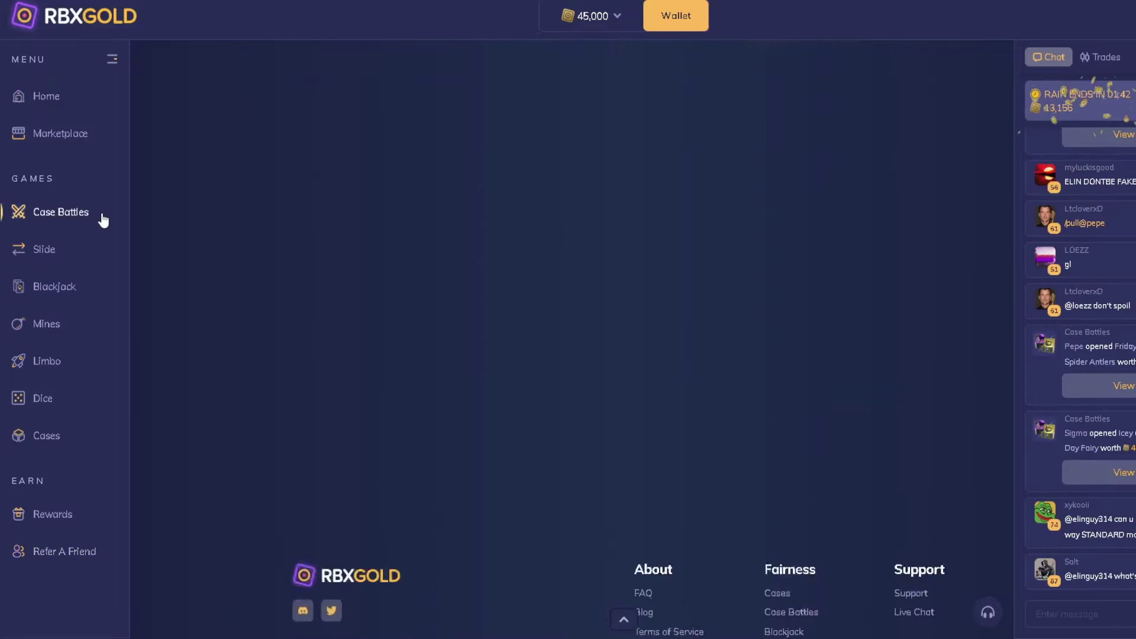
pyautogui.click(64, 551)
pyautogui.click(490, 79)
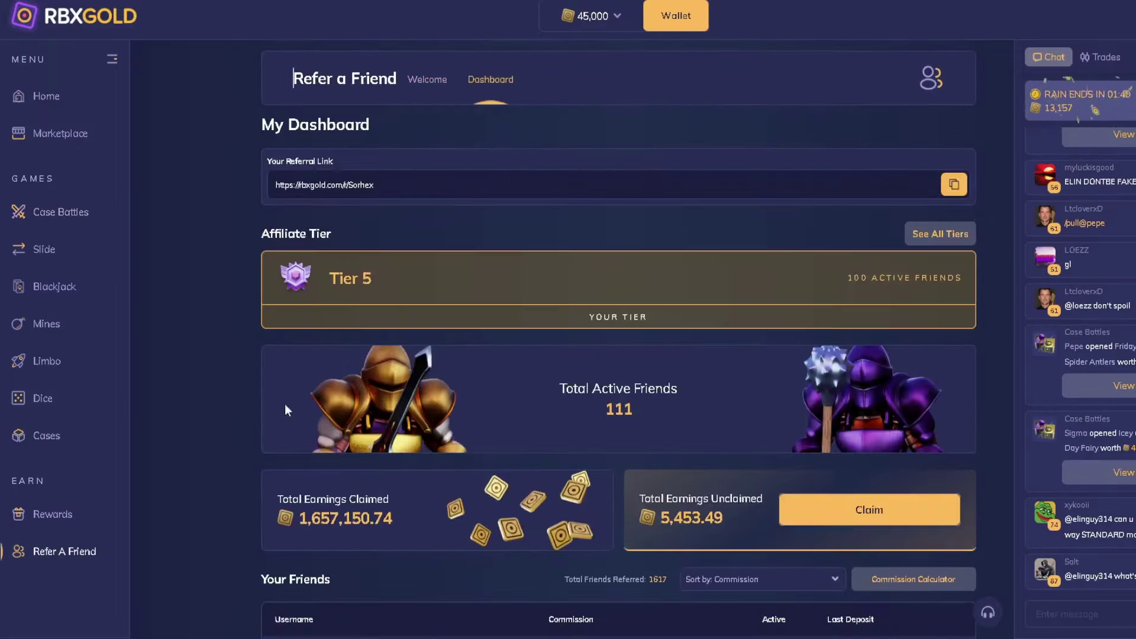
pyautogui.scroll(-5, 461, 364)
pyautogui.scroll(-3, 501, 394)
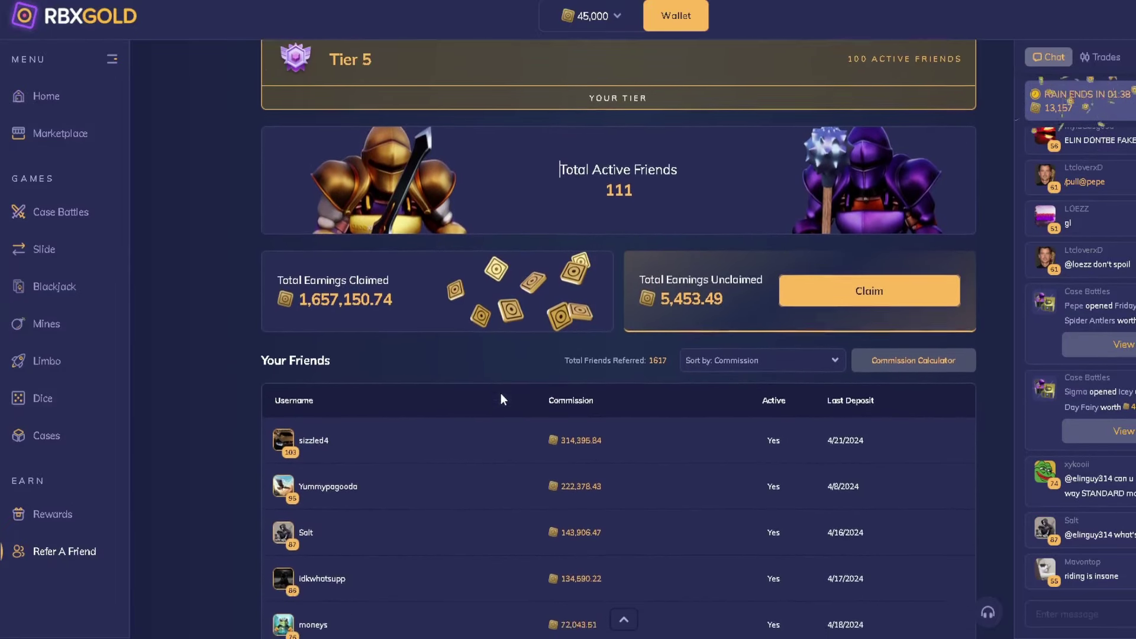
# Step: Check the friends-list sort options, keeping commission order, then go to Case Battles
pyautogui.click(754, 258)
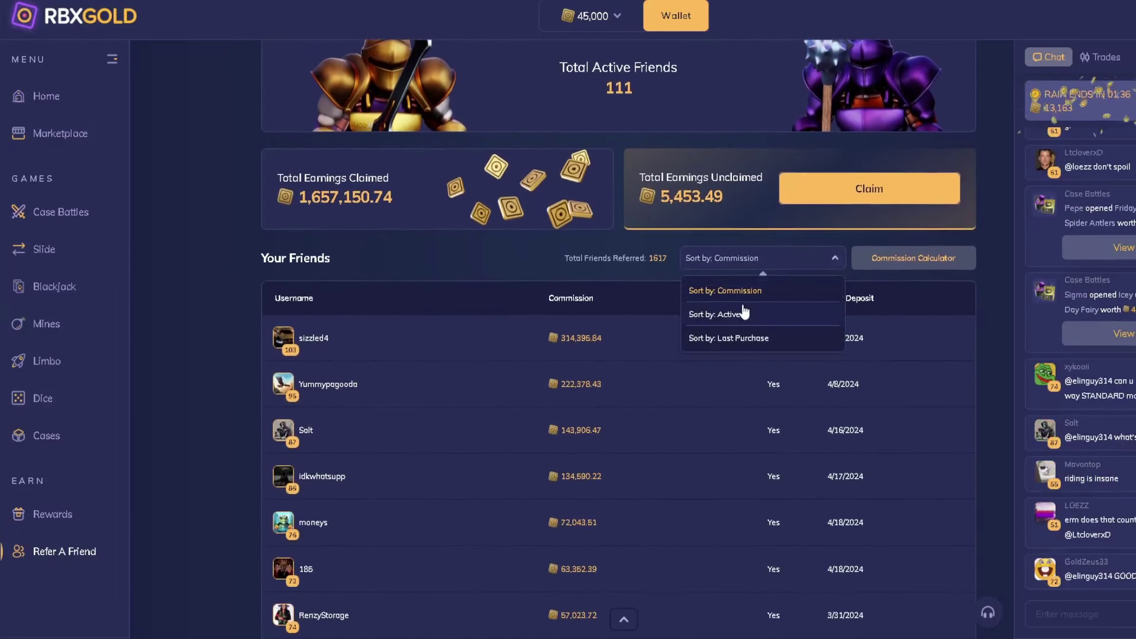
pyautogui.click(715, 281)
pyautogui.click(61, 213)
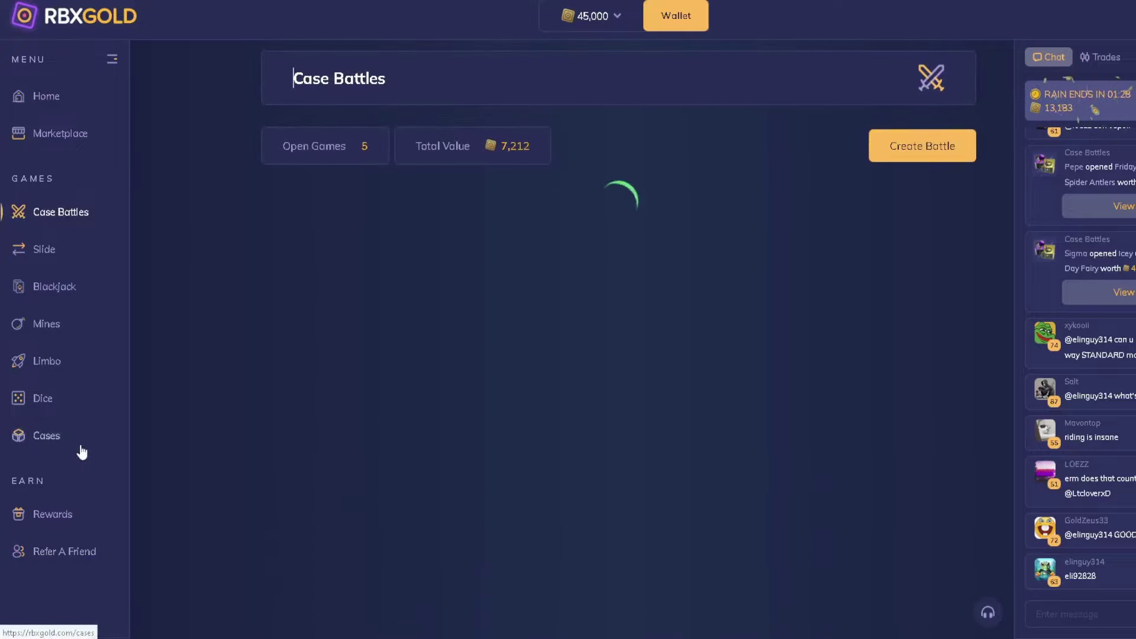
# Step: Open the full Cases catalogue from the sidebar
pyautogui.click(47, 436)
pyautogui.scroll(-1, 216, 308)
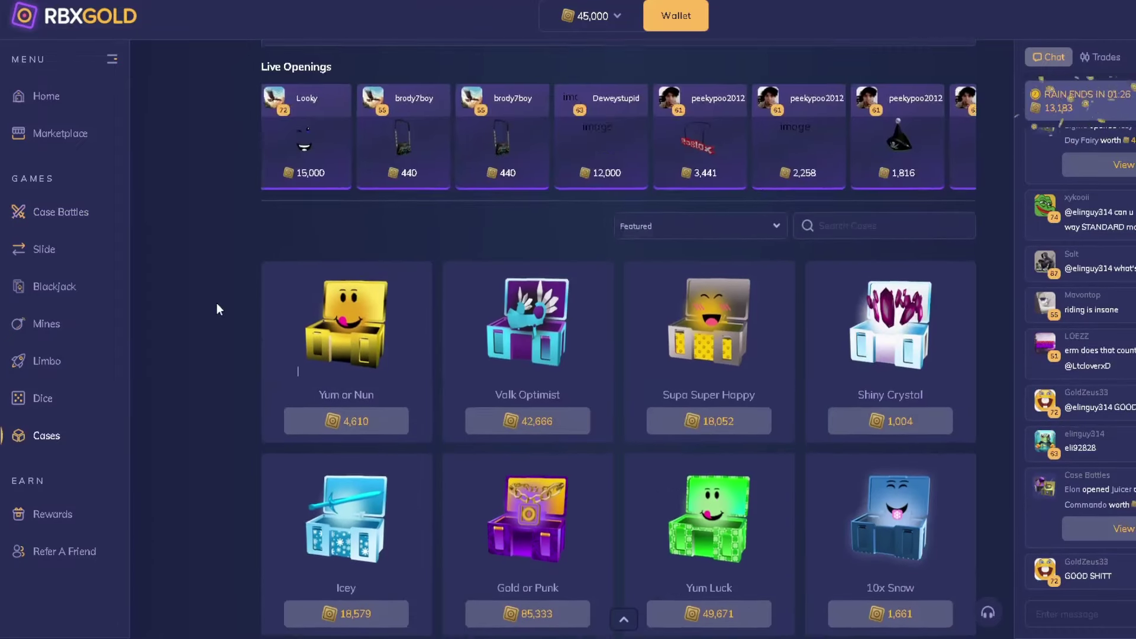
pyautogui.scroll(-2, 217, 308)
pyautogui.scroll(2, 228, 241)
pyautogui.scroll(2, 226, 250)
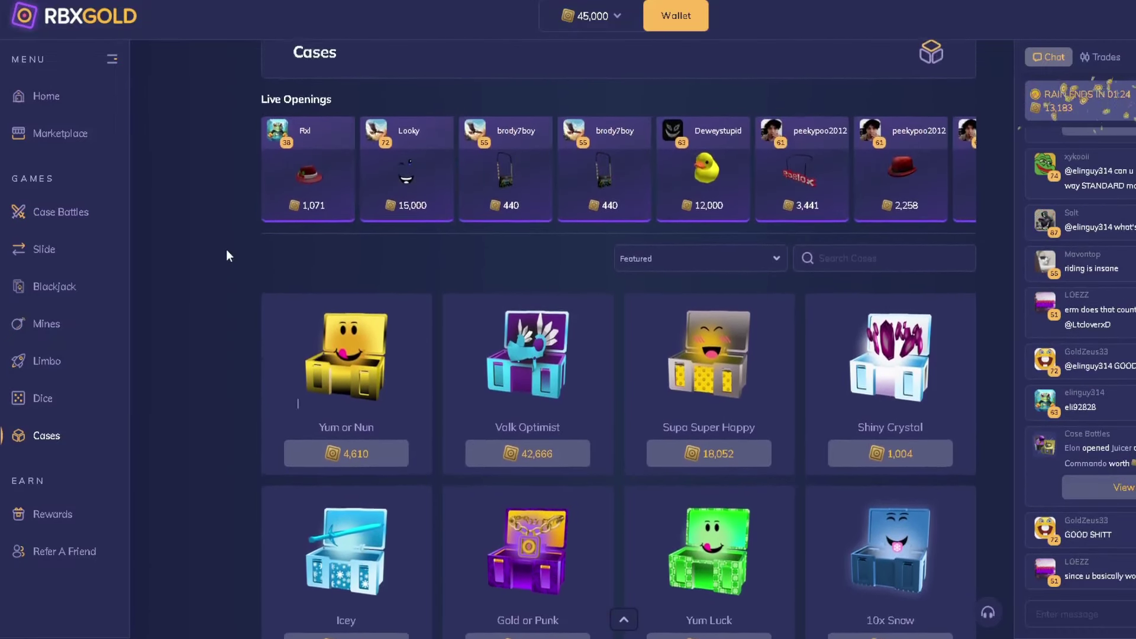
pyautogui.scroll(-3, 215, 289)
pyautogui.scroll(-3, 200, 325)
pyautogui.scroll(-3, 200, 323)
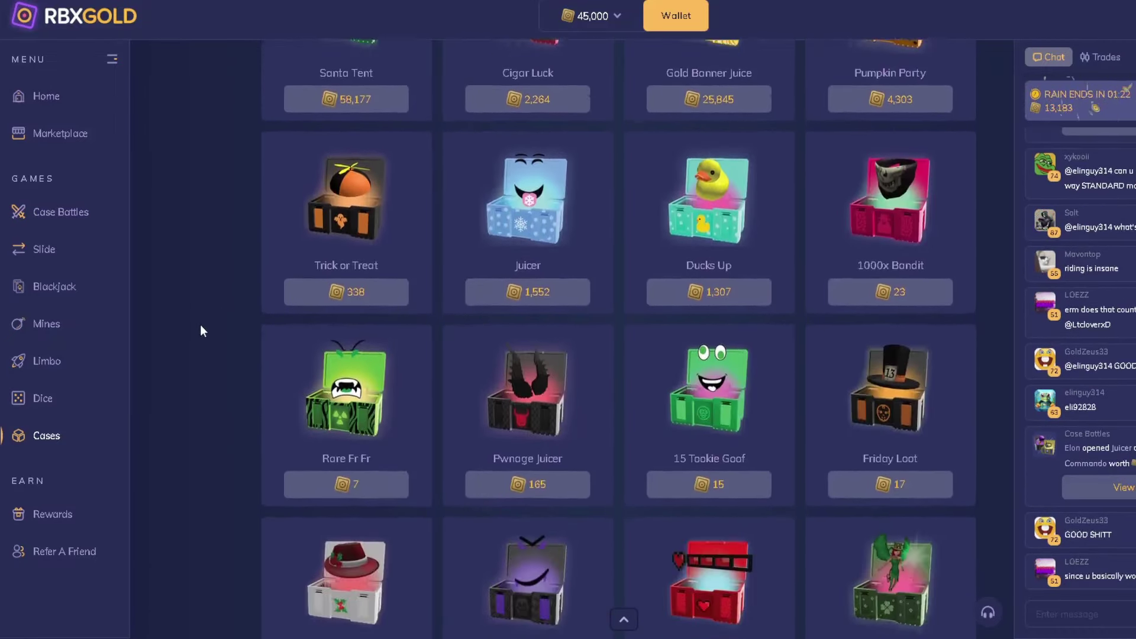
pyautogui.scroll(-3, 200, 324)
pyautogui.scroll(-3, 210, 283)
pyautogui.scroll(-3, 195, 326)
pyautogui.scroll(-3, 200, 329)
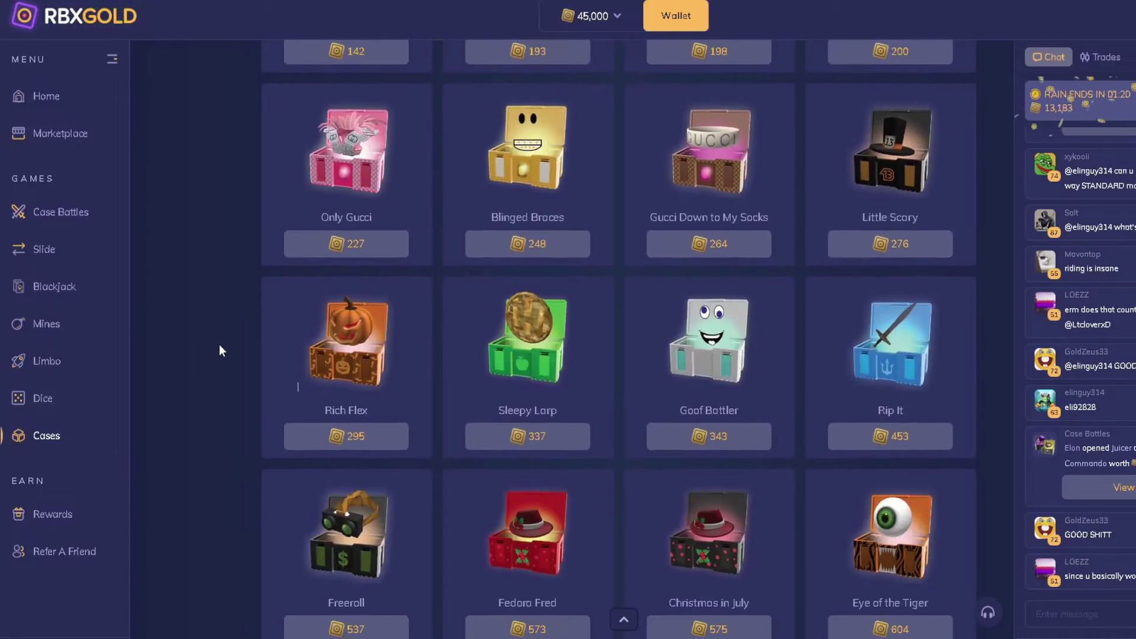
pyautogui.scroll(-3, 218, 324)
pyautogui.scroll(-3, 215, 376)
pyautogui.scroll(-3, 216, 377)
pyautogui.scroll(-3, 215, 377)
pyautogui.scroll(-3, 214, 376)
pyautogui.scroll(-3, 215, 377)
pyautogui.scroll(-3, 215, 376)
pyautogui.scroll(-3, 215, 382)
pyautogui.scroll(-3, 215, 383)
pyautogui.scroll(-3, 214, 381)
pyautogui.scroll(-3, 216, 364)
pyautogui.scroll(-2, 217, 347)
pyautogui.scroll(-2, 218, 343)
pyautogui.scroll(-2, 218, 343)
pyautogui.scroll(-2, 218, 344)
pyautogui.scroll(-1, 217, 344)
pyautogui.scroll(-1, 217, 344)
pyautogui.scroll(-1, 218, 344)
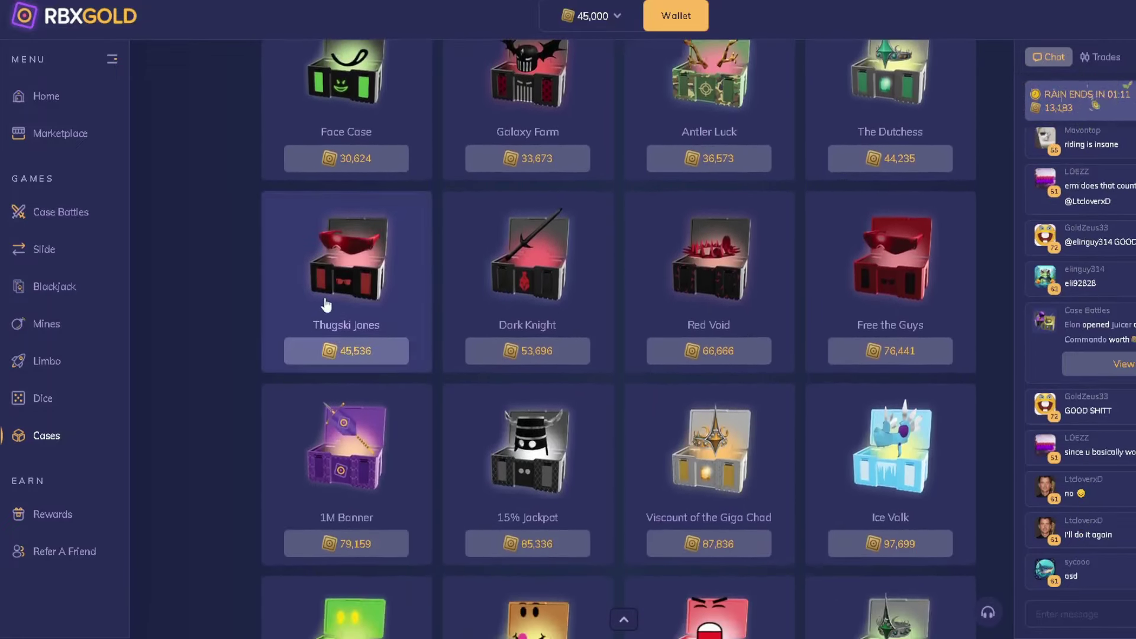
# Step: Open Thugski Jones and run a demo spin, then open the Valk Optimist case
pyautogui.click(413, 242)
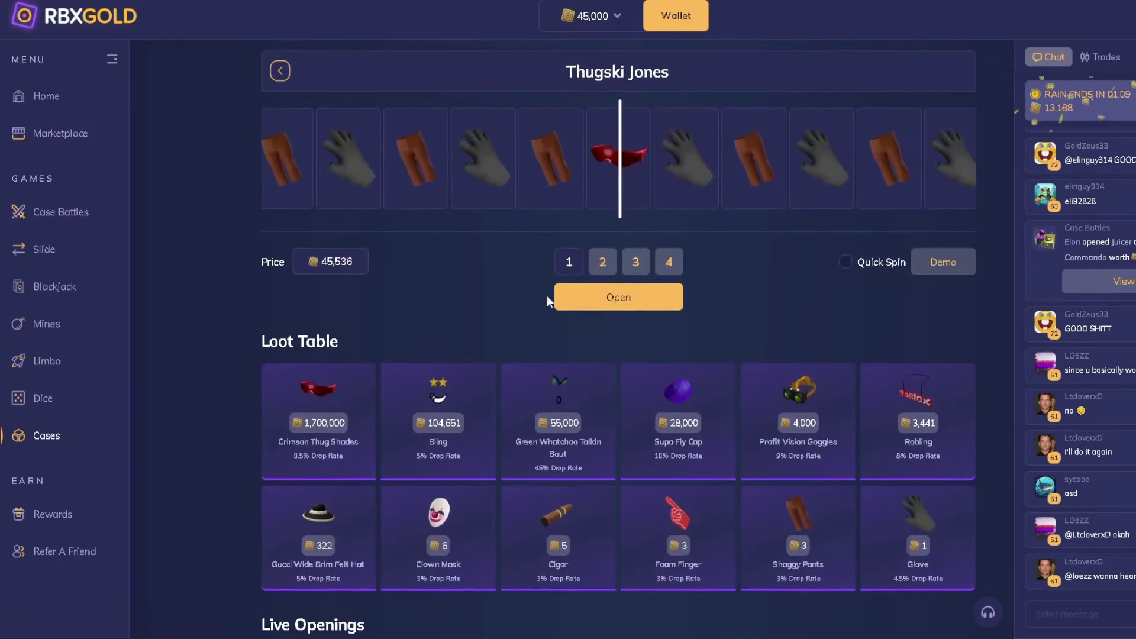
pyautogui.click(926, 262)
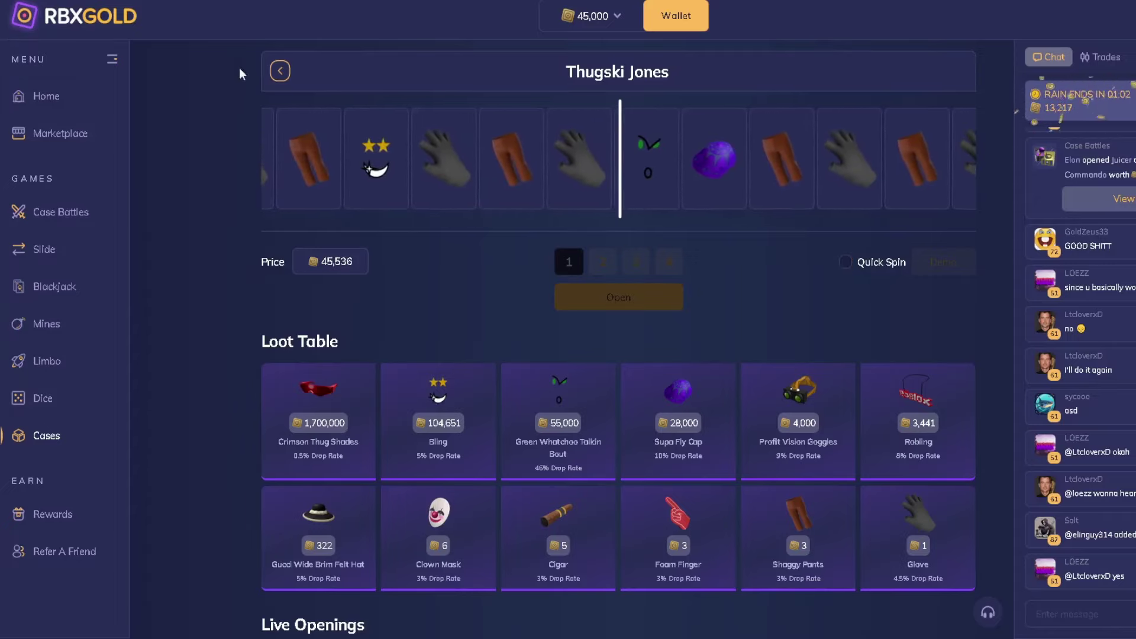
pyautogui.click(280, 71)
pyautogui.click(535, 293)
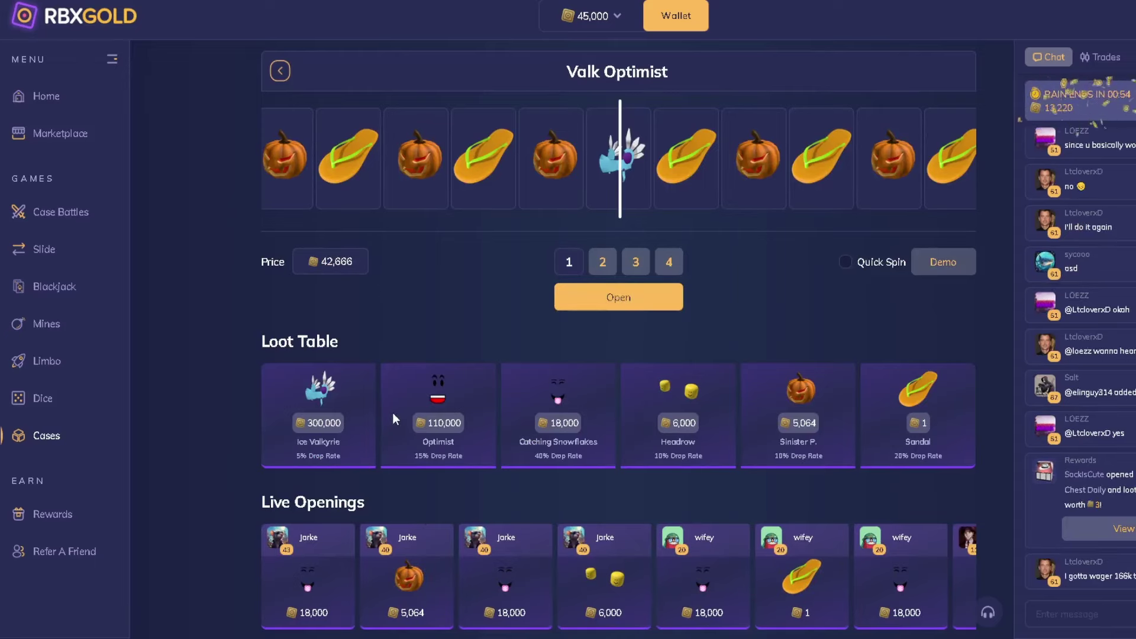
# Step: Go back from Valk Optimist to the cases grid with Icey, Gold or Punk and Yum Luck
pyautogui.click(280, 71)
pyautogui.scroll(-5, 227, 339)
pyautogui.scroll(-8, 230, 317)
pyautogui.scroll(-5, 231, 307)
pyautogui.scroll(-6, 232, 308)
pyautogui.scroll(-6, 232, 307)
pyautogui.scroll(-4, 231, 308)
pyautogui.scroll(-3, 229, 271)
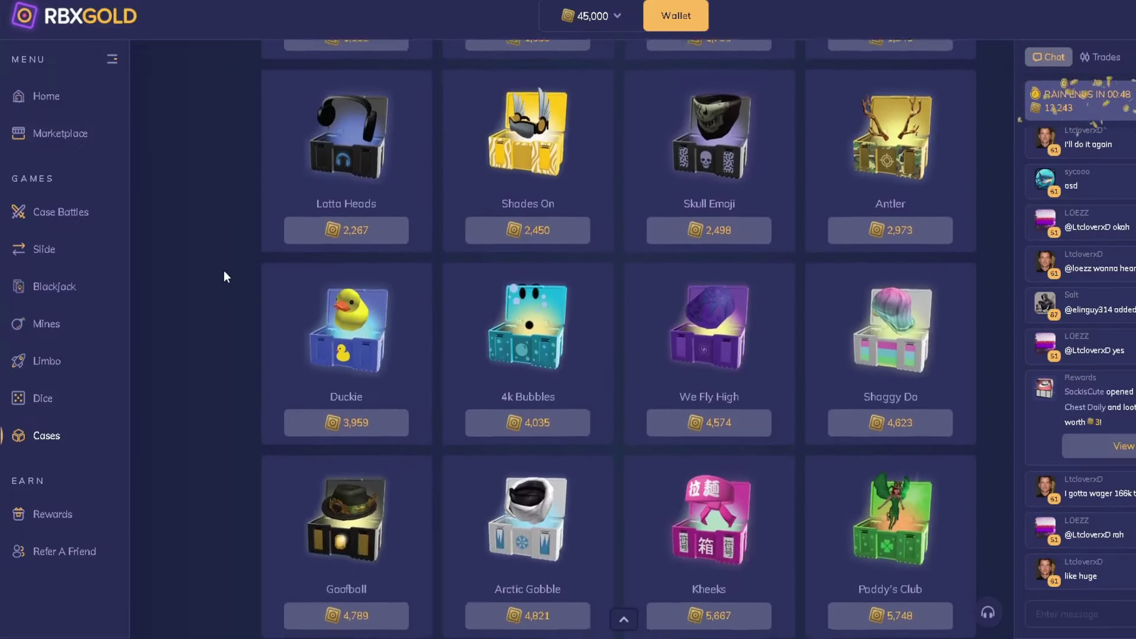
pyautogui.scroll(-4, 224, 271)
pyautogui.scroll(-3, 224, 271)
pyautogui.scroll(-3, 225, 256)
pyautogui.scroll(-3, 225, 256)
pyautogui.scroll(-3, 225, 256)
pyautogui.scroll(-2, 225, 256)
pyautogui.scroll(-2, 225, 255)
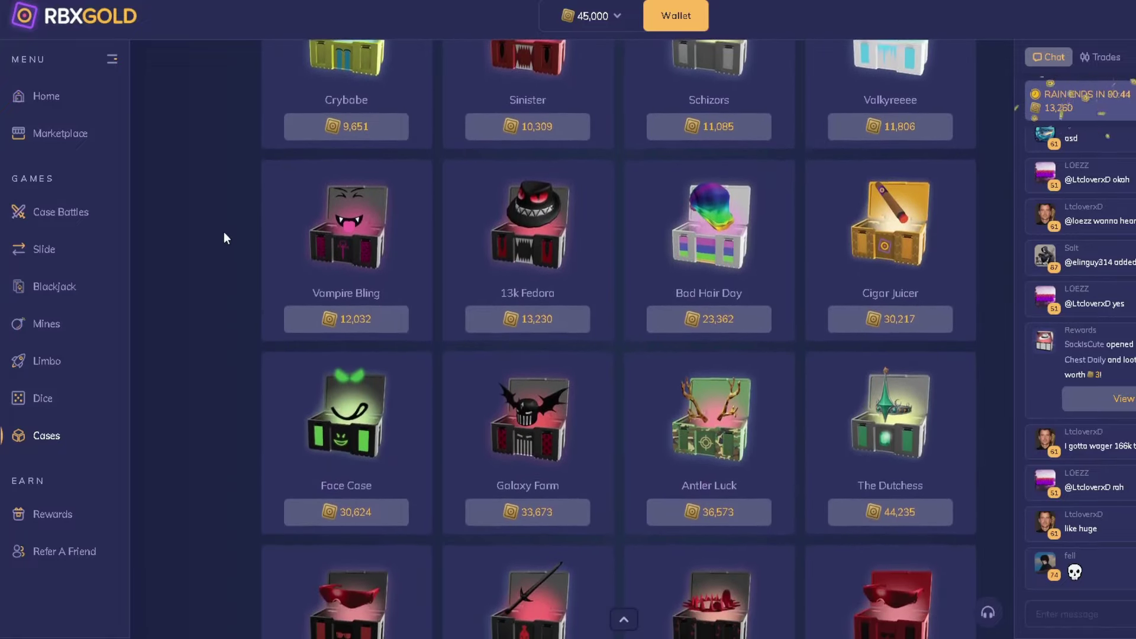
pyautogui.scroll(-3, 224, 232)
pyautogui.scroll(-3, 213, 257)
pyautogui.scroll(-1, 217, 213)
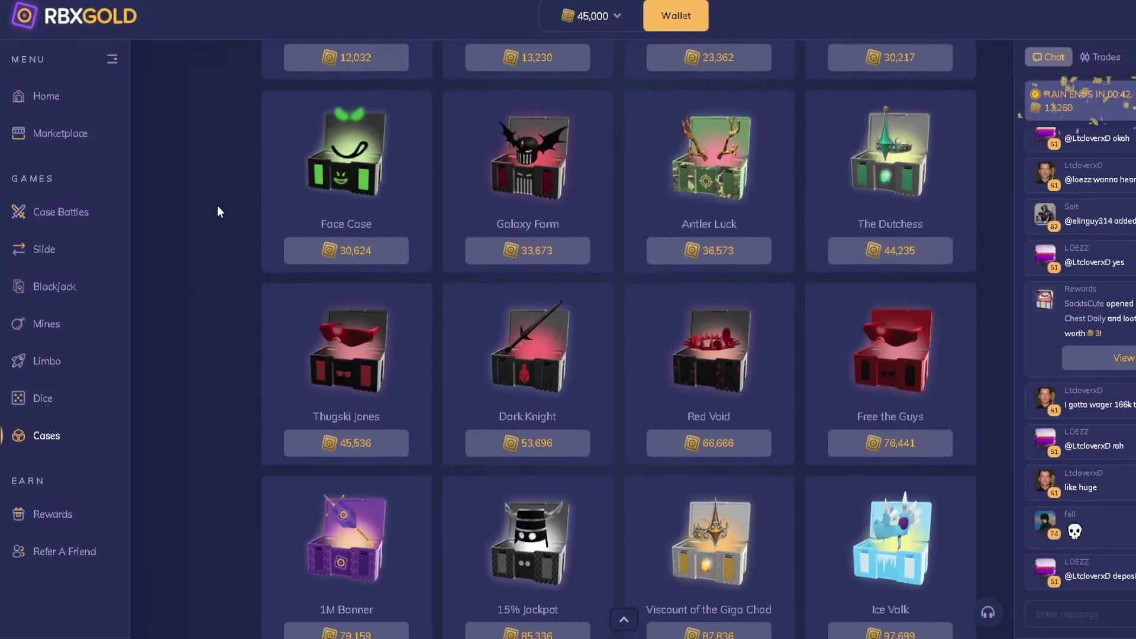
pyautogui.scroll(2, 211, 284)
pyautogui.scroll(15, 212, 178)
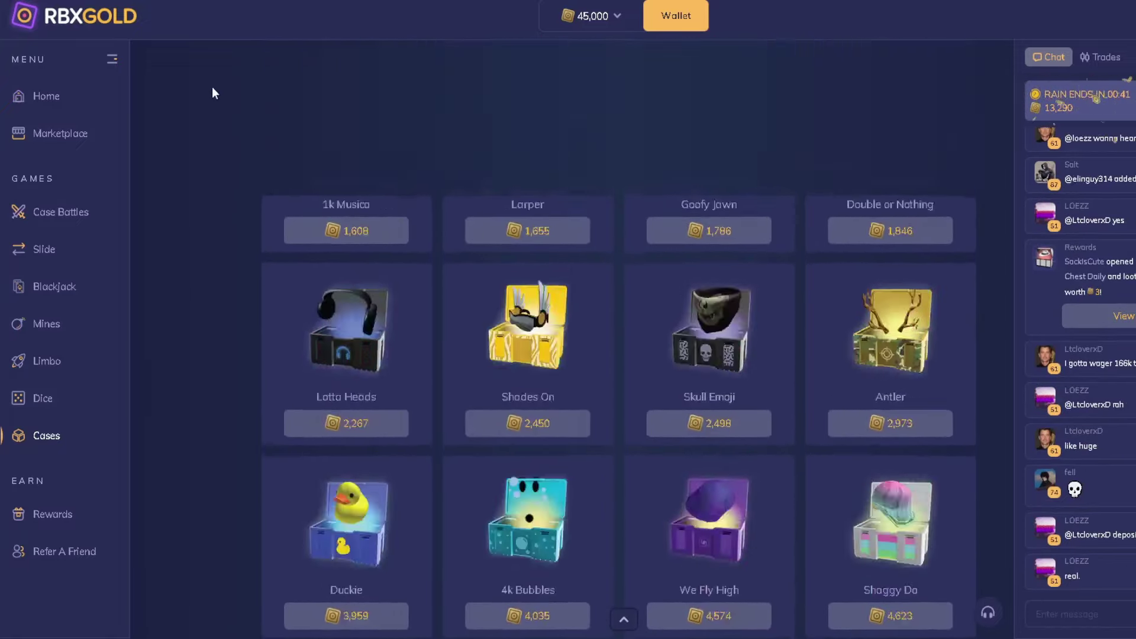
pyautogui.scroll(5, 212, 86)
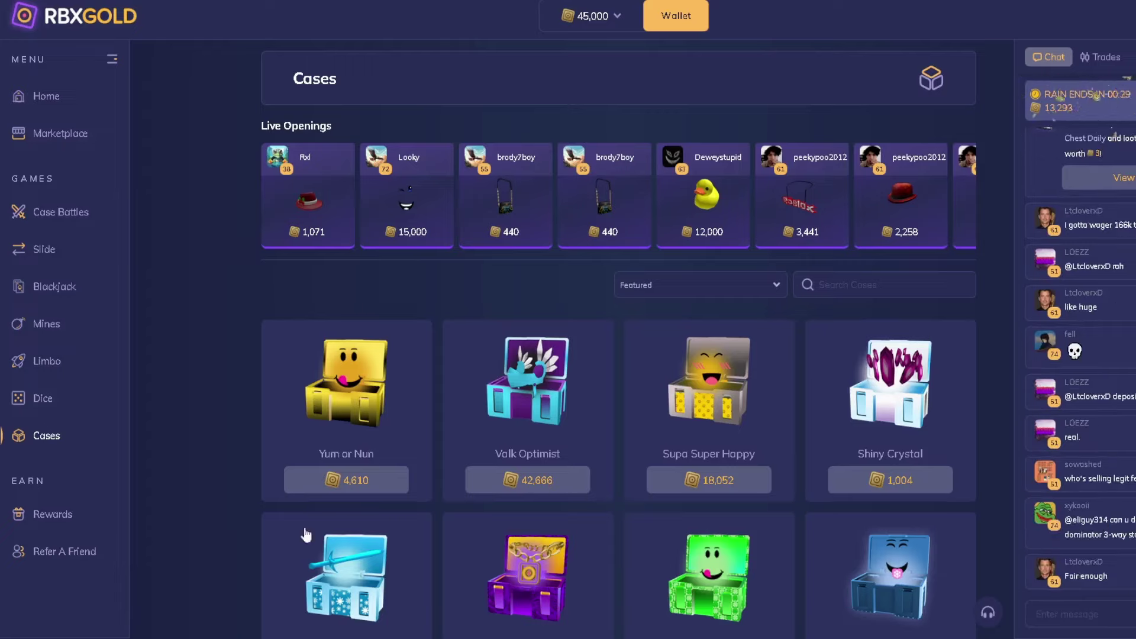
pyautogui.scroll(-2, 622, 293)
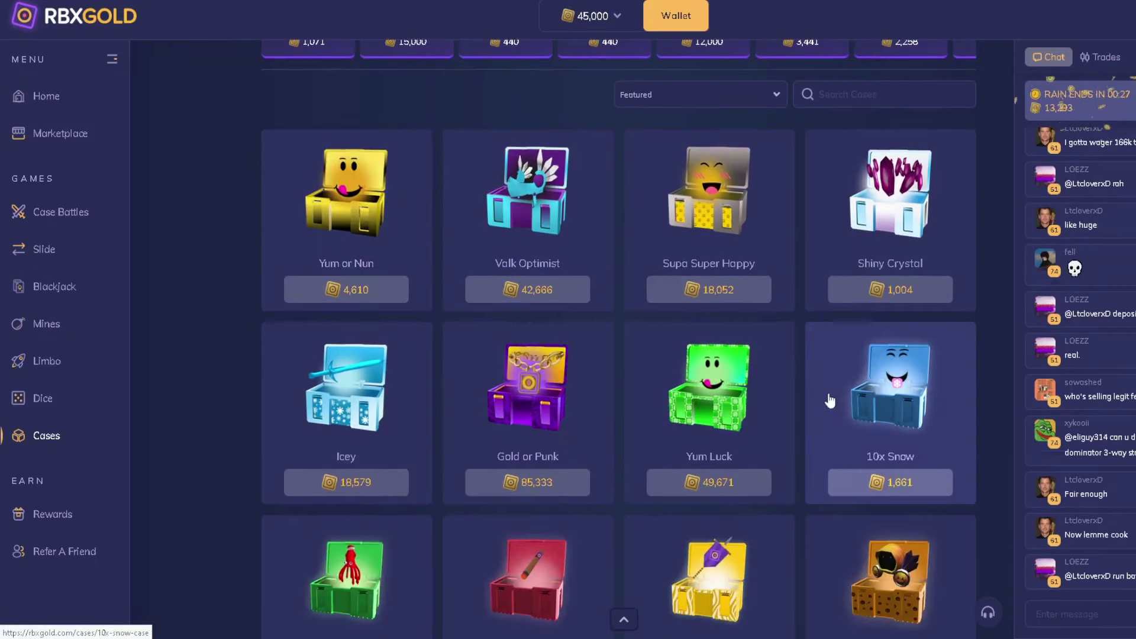
# Step: Open the Yum Luck case, run a demo spin, and return to the cases list
pyautogui.click(728, 401)
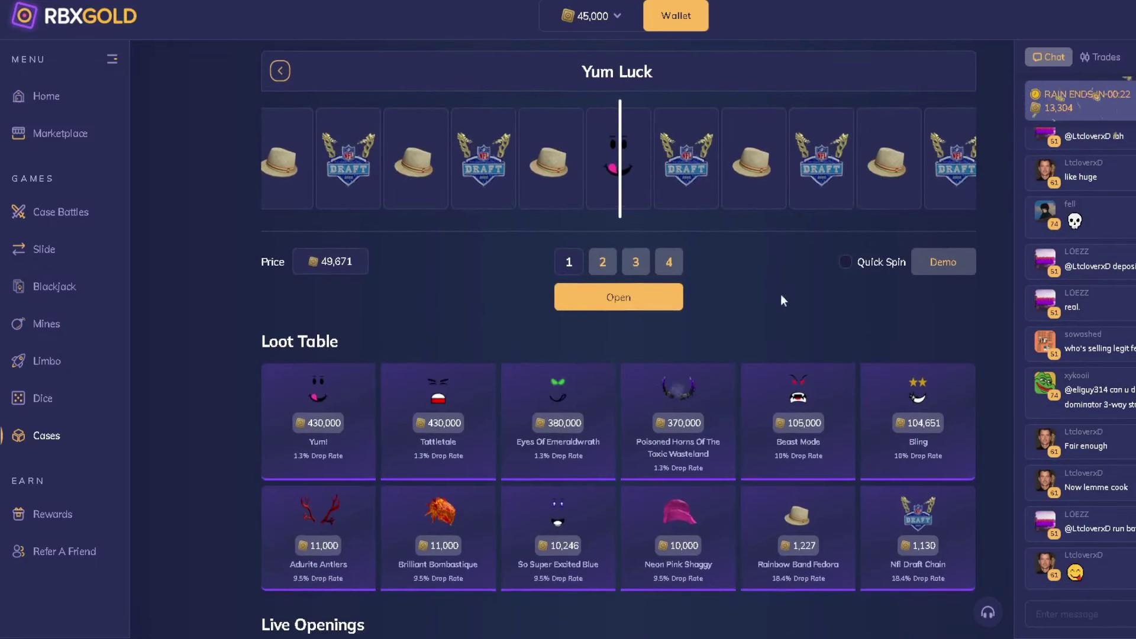
pyautogui.click(932, 267)
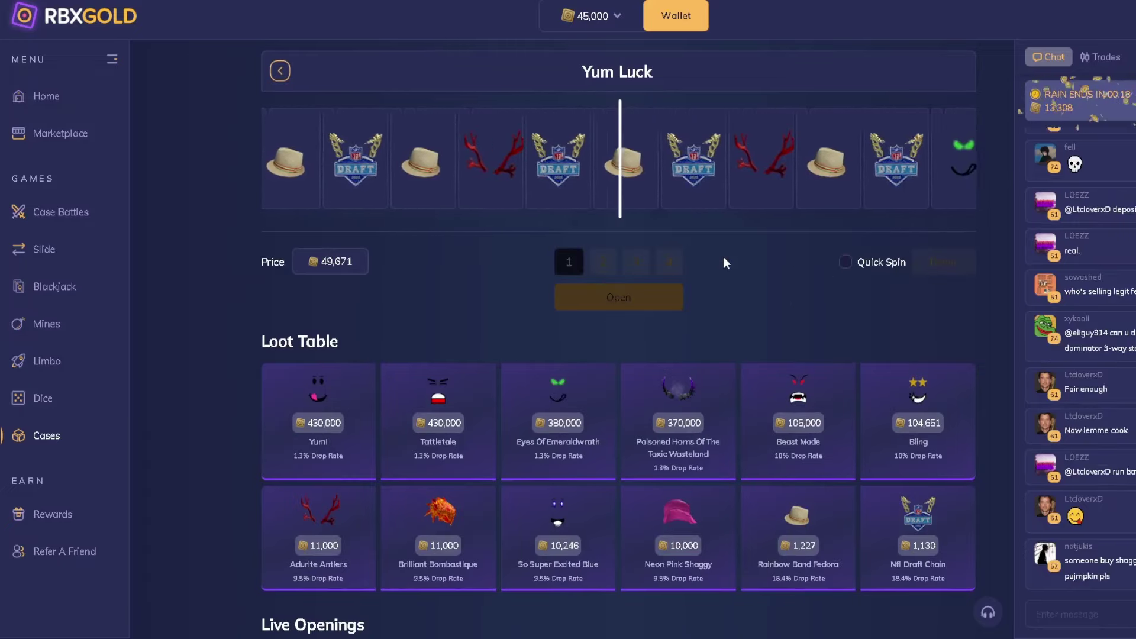
pyautogui.click(280, 71)
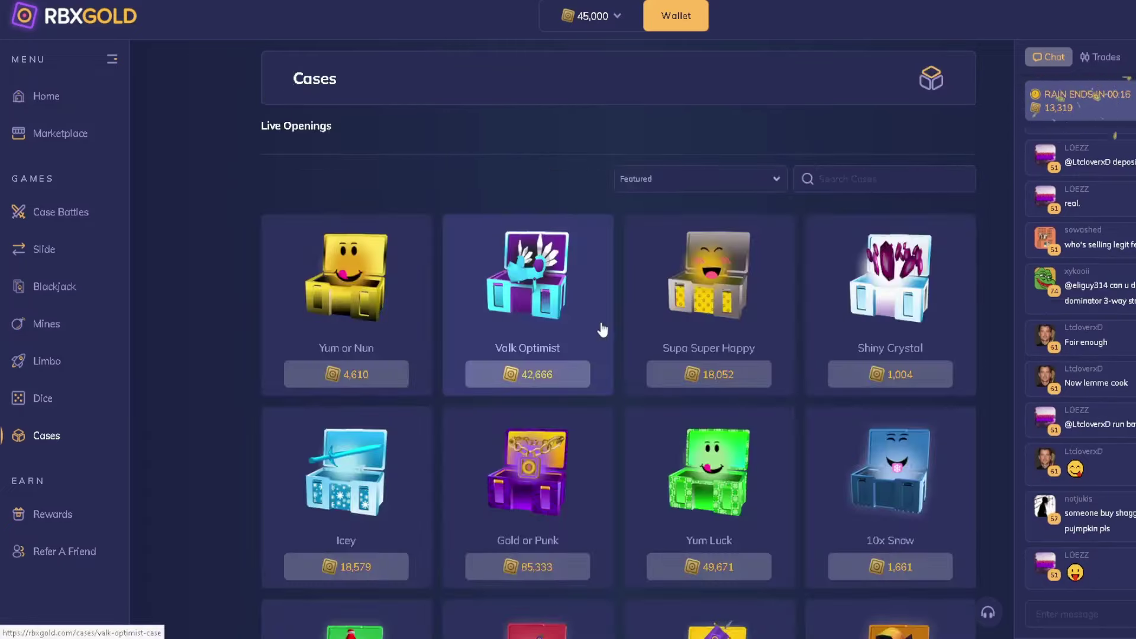
pyautogui.scroll(-1, 545, 156)
pyautogui.scroll(-3, 534, 182)
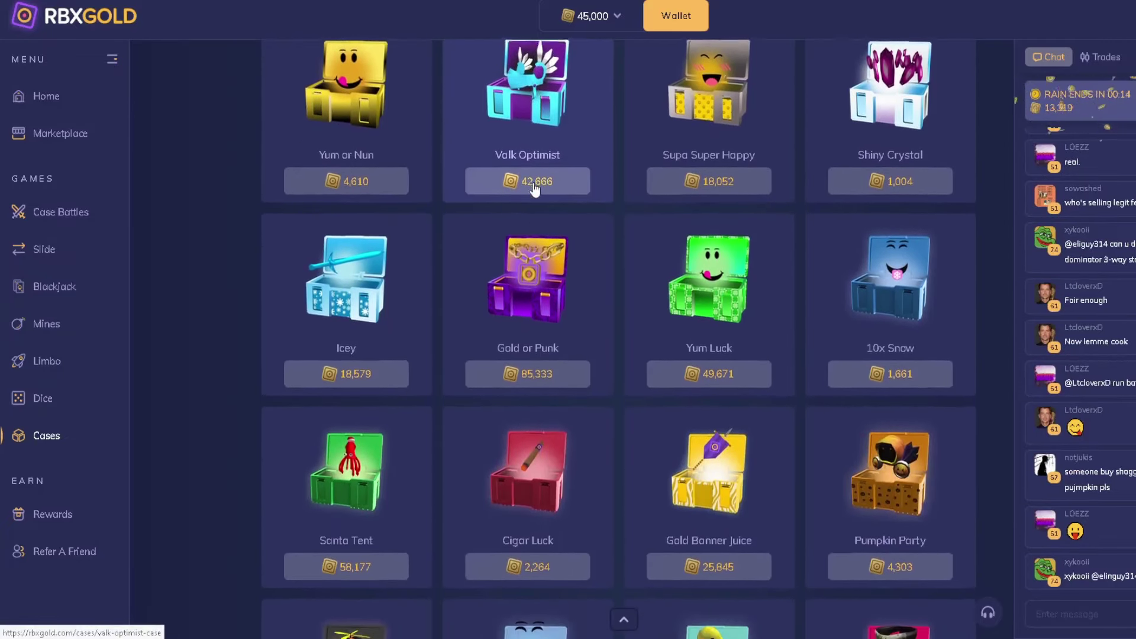
pyautogui.scroll(1, 544, 148)
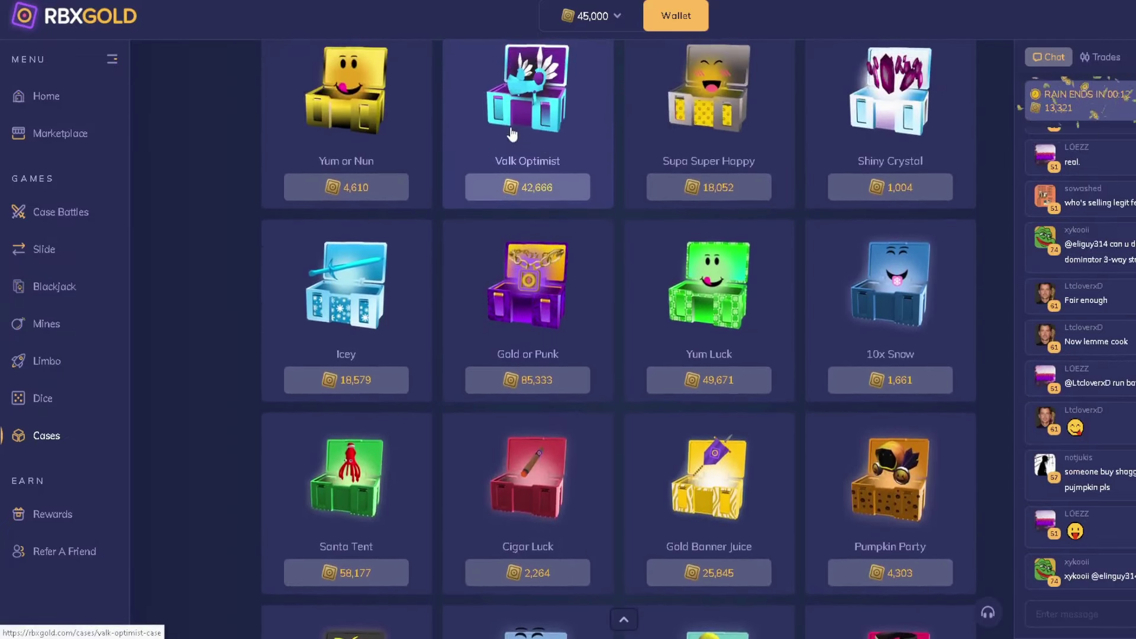
pyautogui.scroll(-6, 201, 335)
pyautogui.scroll(-5, 196, 381)
pyautogui.scroll(-5, 196, 382)
pyautogui.scroll(-4, 199, 361)
pyautogui.scroll(-3, 198, 361)
pyautogui.scroll(-4, 198, 361)
pyautogui.scroll(-4, 198, 361)
pyautogui.scroll(-4, 197, 362)
pyautogui.scroll(-4, 201, 351)
pyautogui.scroll(-5, 201, 351)
pyautogui.scroll(-4, 201, 350)
pyautogui.scroll(-2, 201, 339)
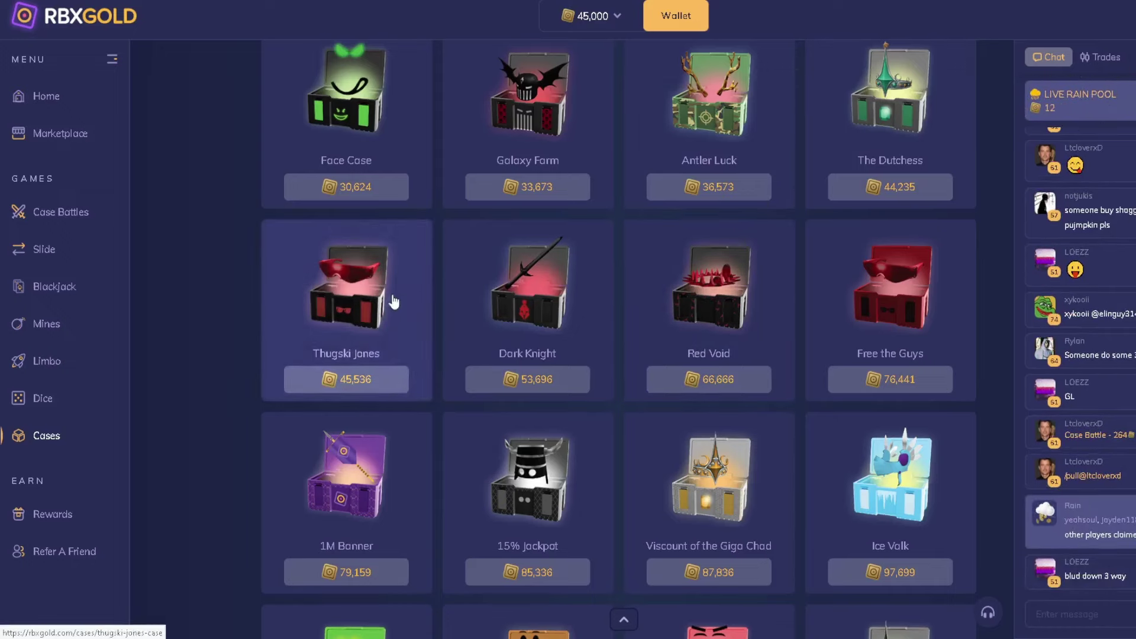
# Step: Claim the 5,453 referral tokens and start a new case battle
pyautogui.click(85, 551)
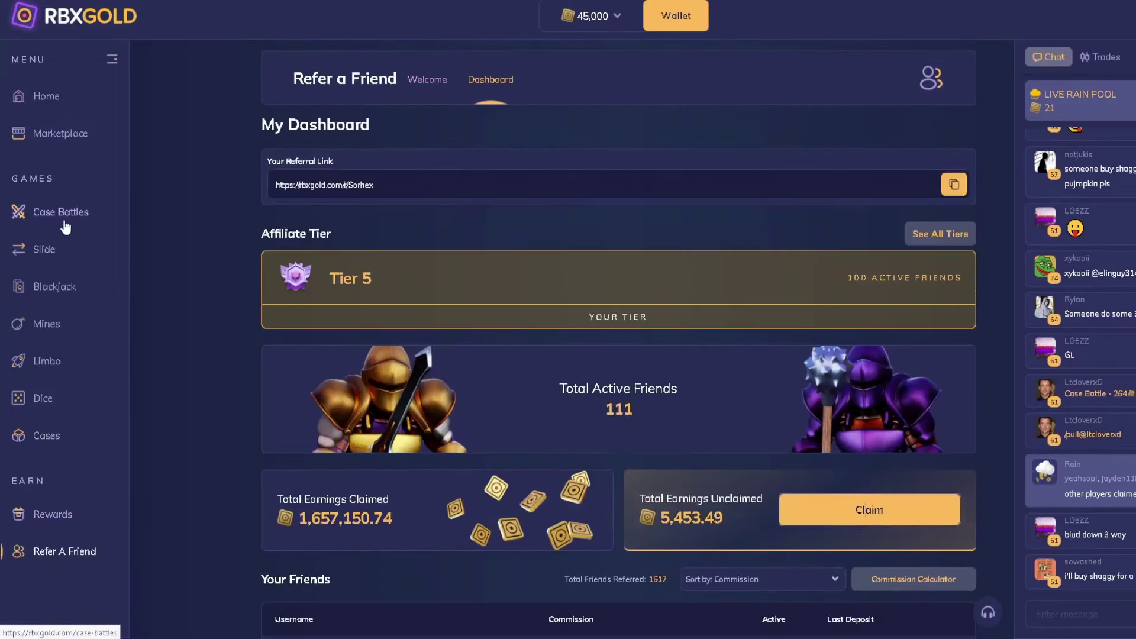
pyautogui.click(65, 224)
pyautogui.click(922, 146)
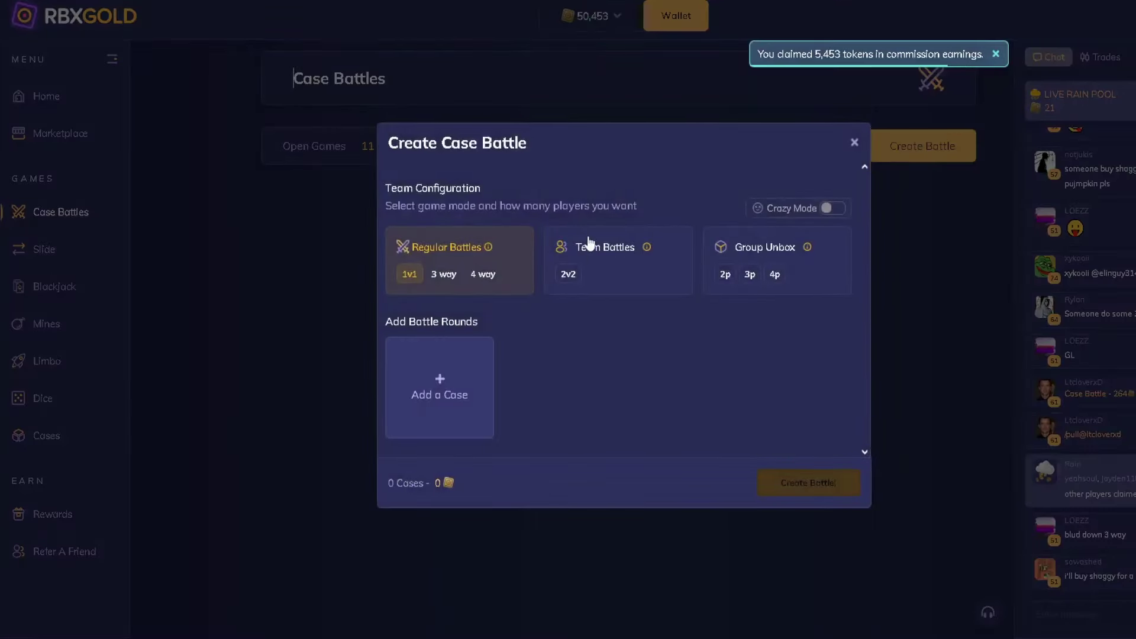
# Step: Add the Thugski Jones case, choose 2v2 team mode, and create the battle
pyautogui.click(440, 387)
pyautogui.click(781, 133)
pyautogui.write('th')
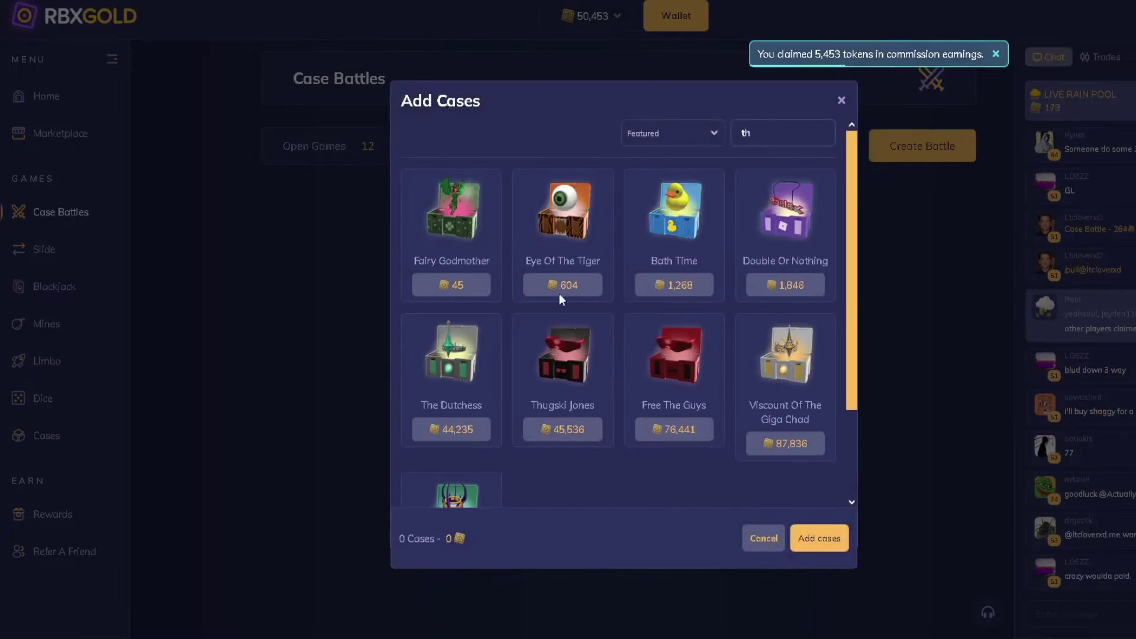
pyautogui.click(820, 538)
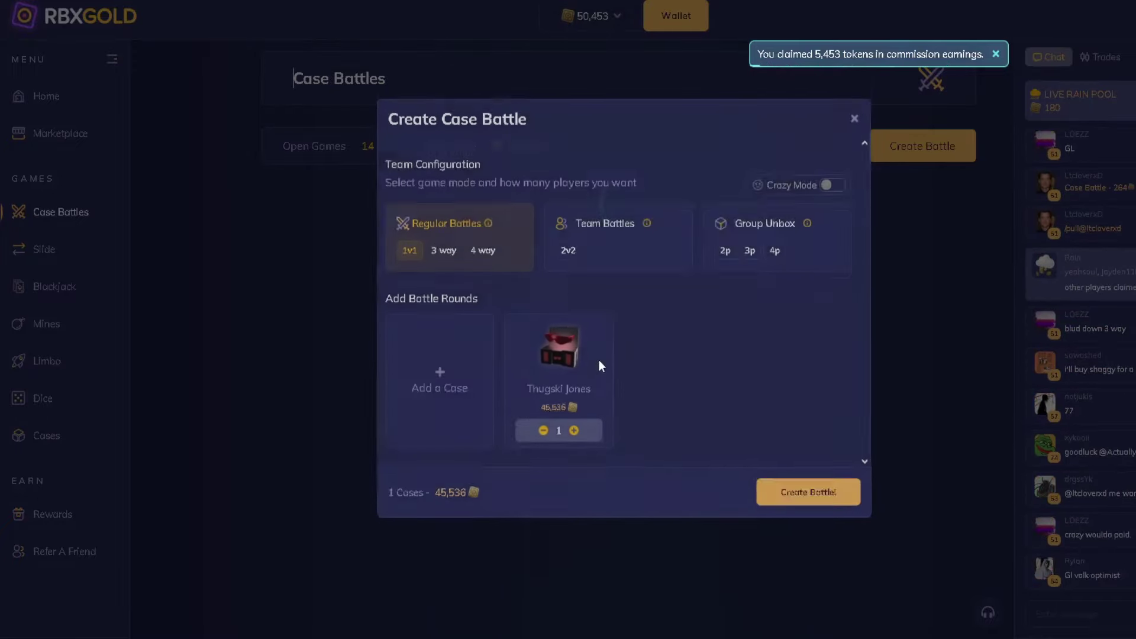
pyautogui.click(568, 256)
pyautogui.click(808, 500)
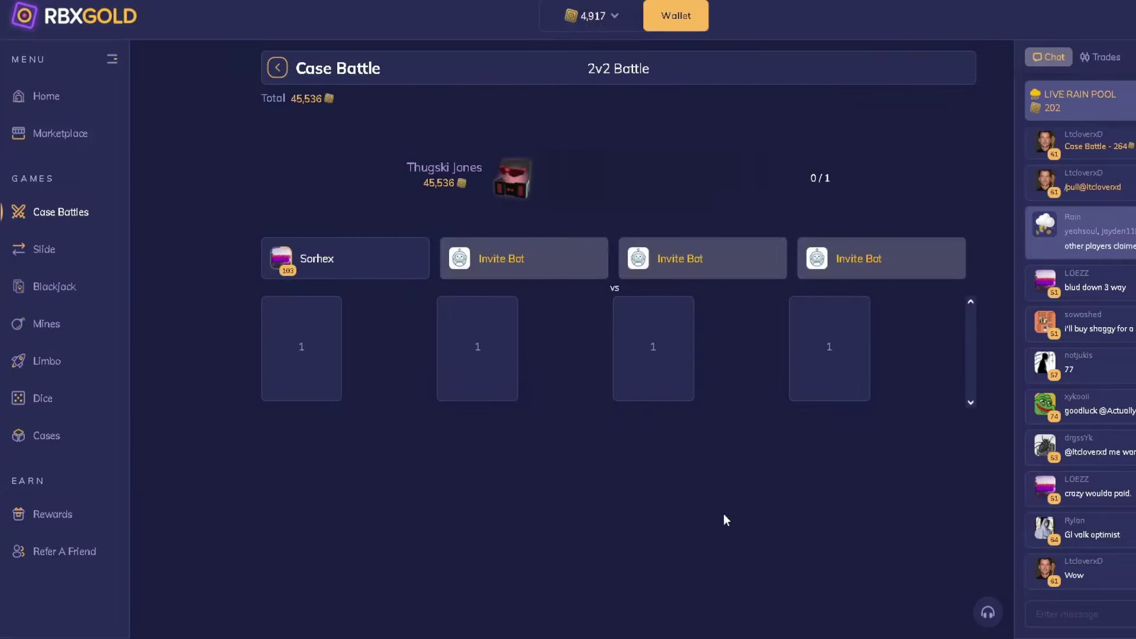
# Step: Place and confirm a maximum-amount bet in the Slide game
pyautogui.click(44, 250)
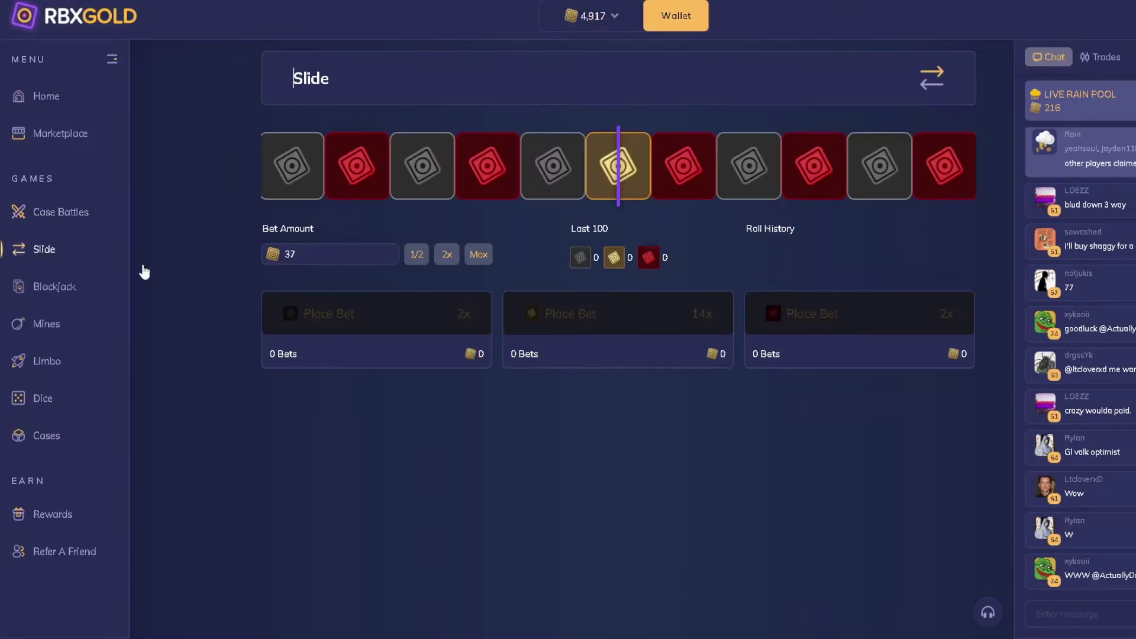
pyautogui.click(478, 255)
pyautogui.click(568, 314)
pyautogui.click(583, 350)
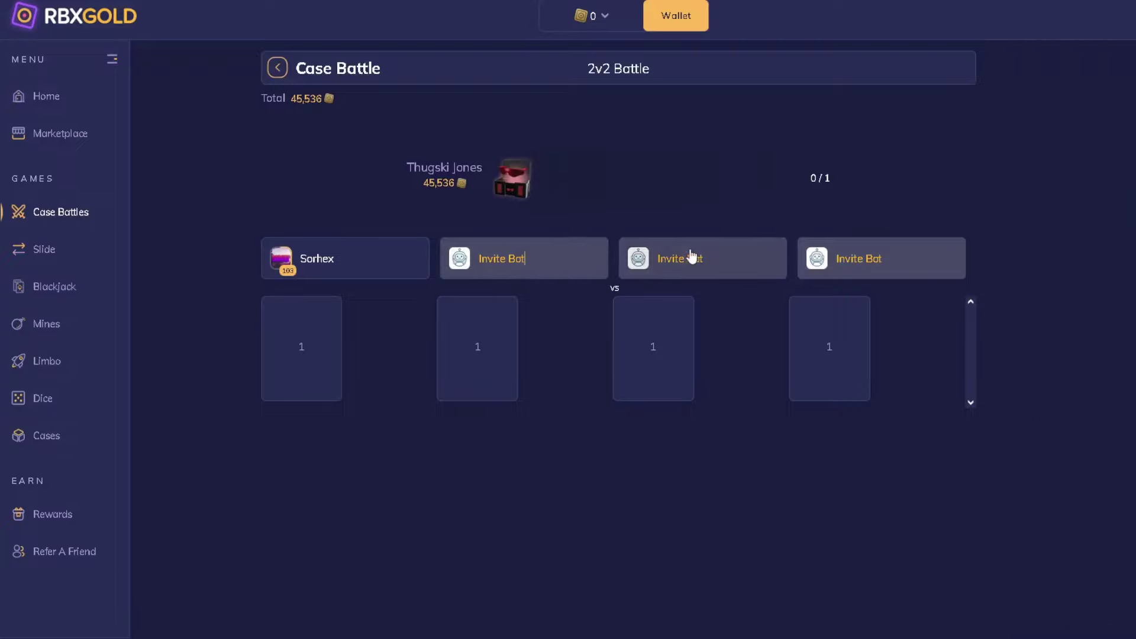
# Step: Invite bots into all three empty slots of the 2v2 Thugski Jones battle
pyautogui.click(523, 258)
pyautogui.click(693, 258)
pyautogui.click(870, 259)
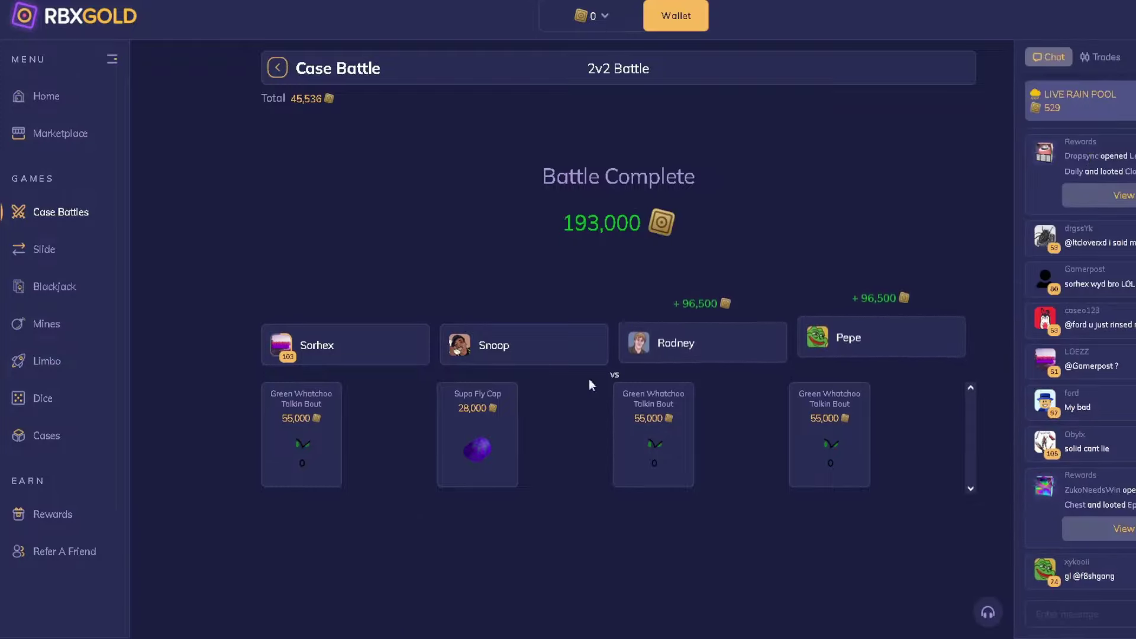
# Step: View the Supa Super Happy case's loot table, then return to the cases list
pyautogui.click(46, 435)
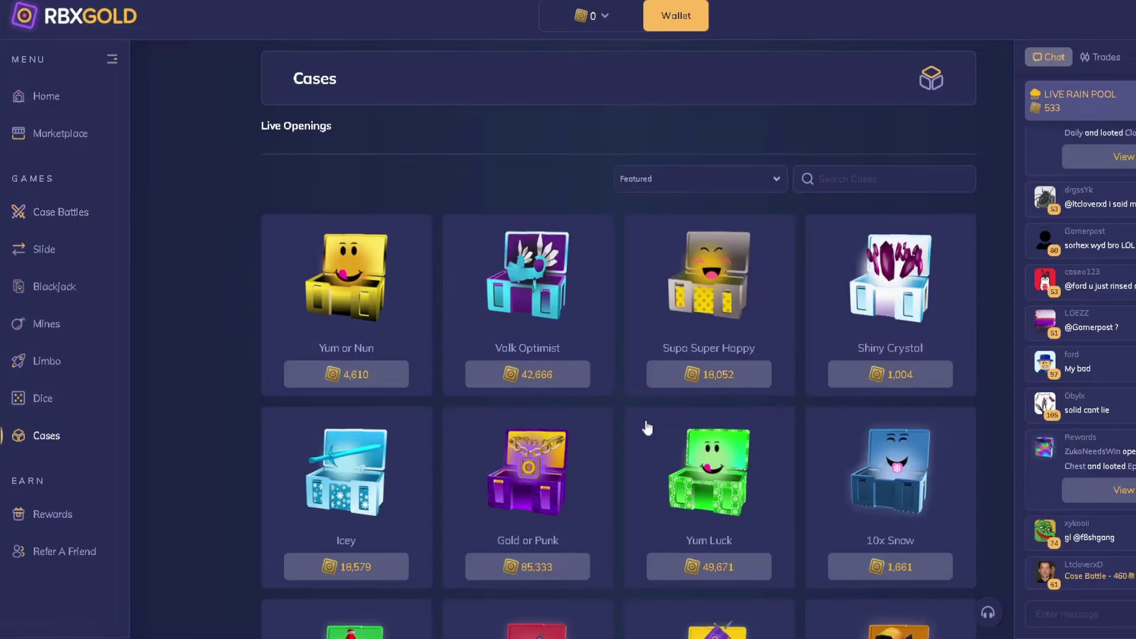
pyautogui.click(655, 463)
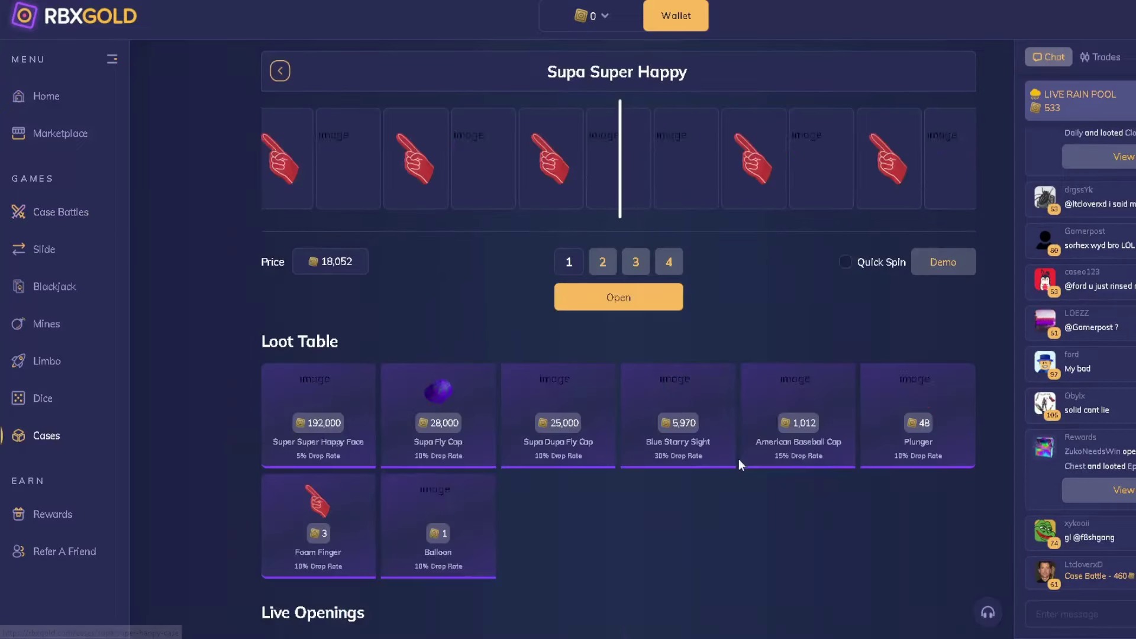
pyautogui.click(281, 70)
# Step: Open the Yum Luck case and run two demo spins
pyautogui.click(716, 513)
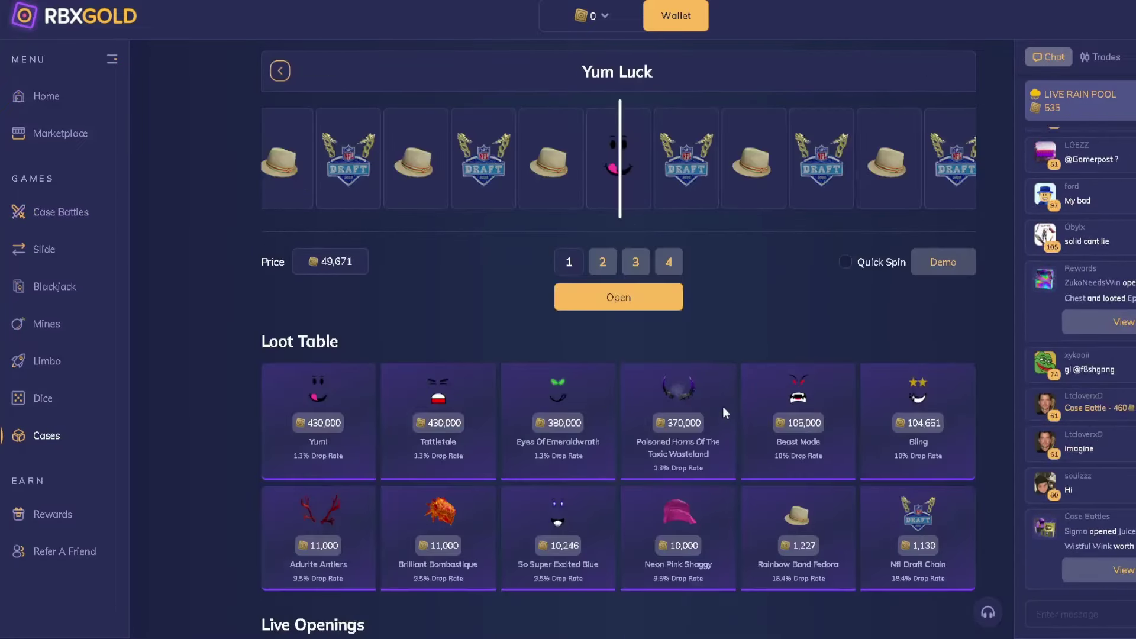
pyautogui.click(943, 262)
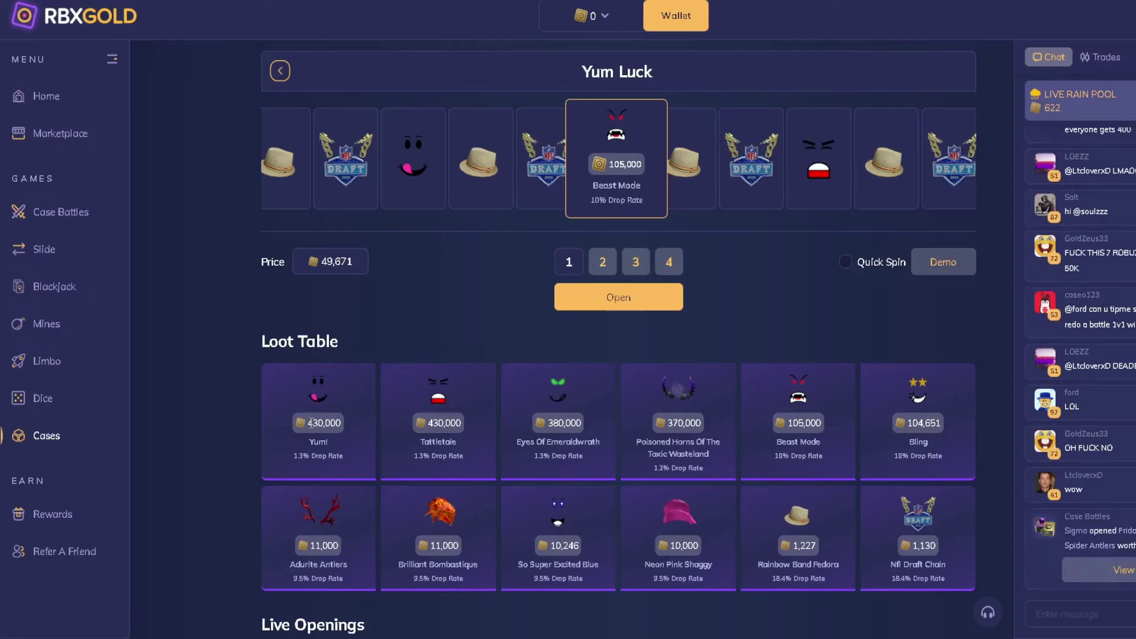
pyautogui.click(947, 259)
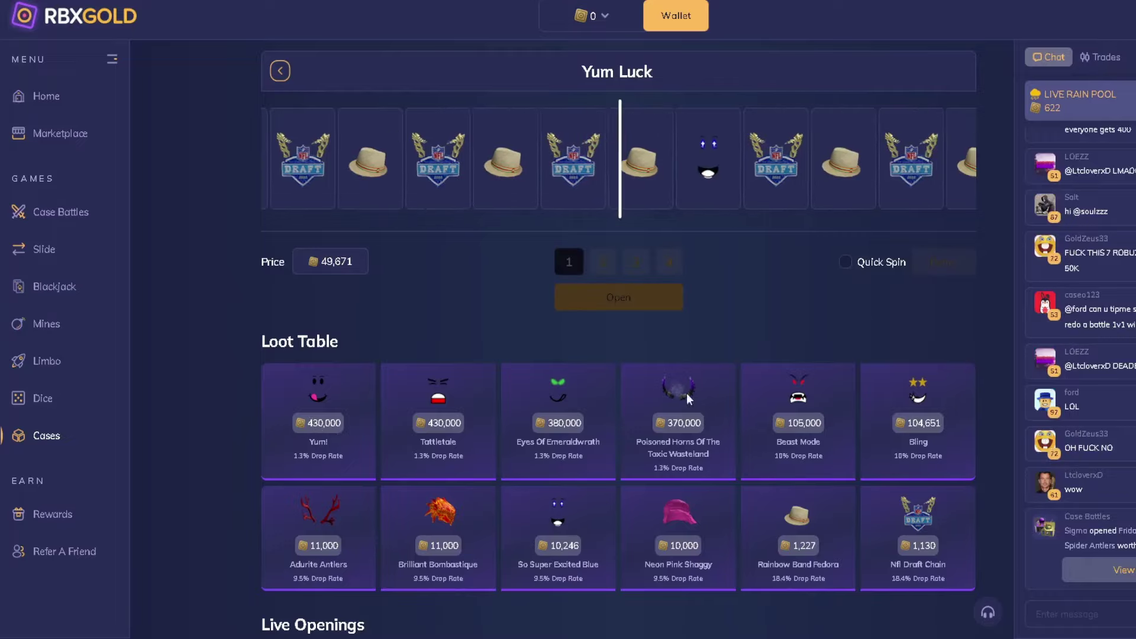
# Step: Open Thugski Jones from the cases list, demo-spin it, and inspect the Crimson Thug Shades value
pyautogui.hotkey('alt', 'Left')
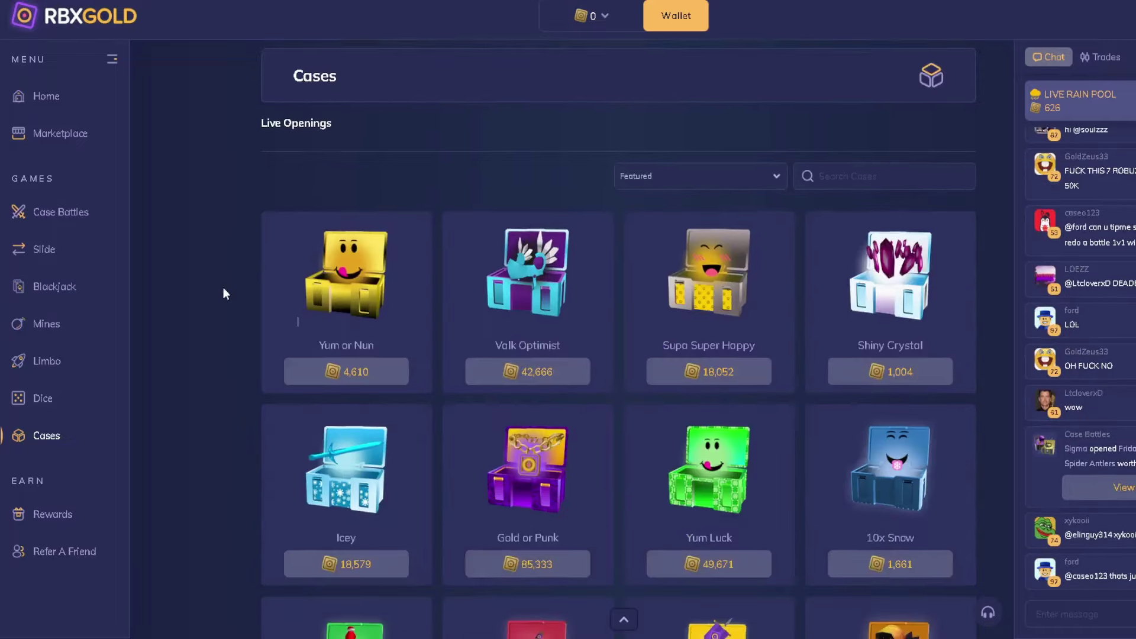
pyautogui.scroll(-5, 223, 303)
pyautogui.scroll(-5, 227, 377)
pyautogui.scroll(-5, 240, 330)
pyautogui.scroll(-6, 240, 330)
pyautogui.scroll(-5, 241, 315)
pyautogui.scroll(-6, 217, 360)
pyautogui.scroll(-5, 207, 357)
pyautogui.scroll(-3, 210, 300)
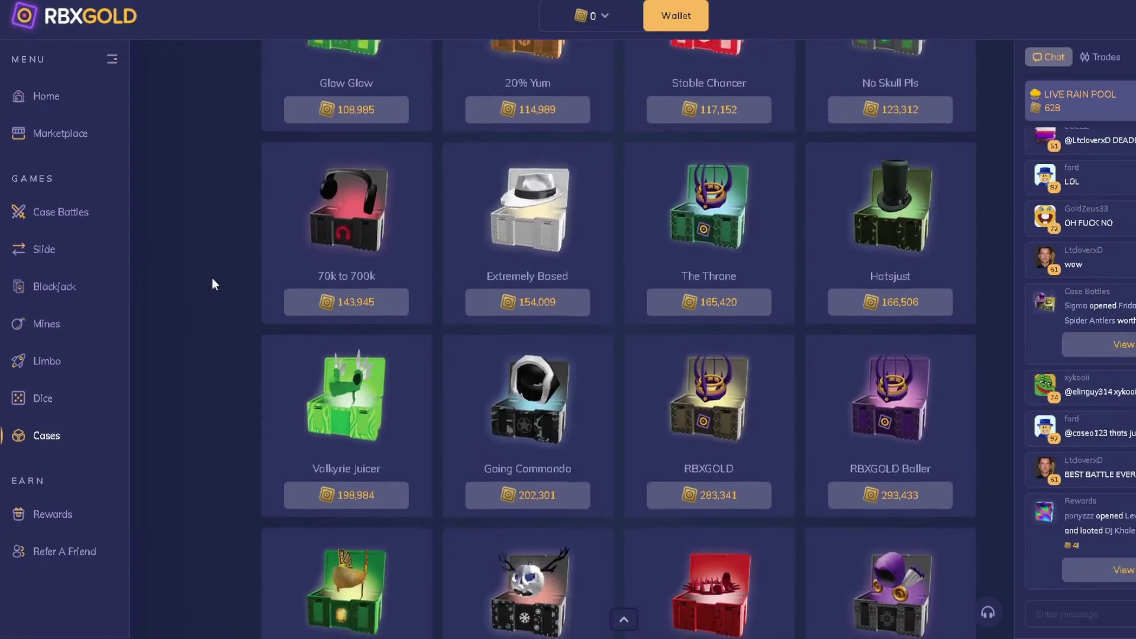
pyautogui.scroll(2, 227, 192)
pyautogui.scroll(3, 226, 193)
pyautogui.scroll(2, 233, 197)
pyautogui.scroll(1, 233, 198)
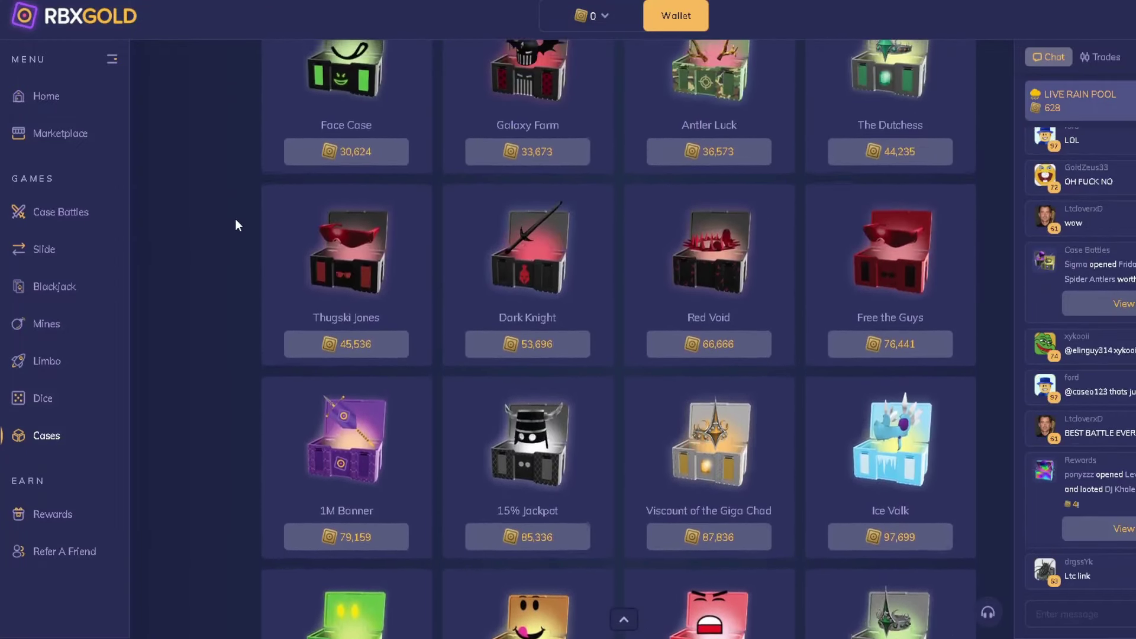
pyautogui.click(346, 275)
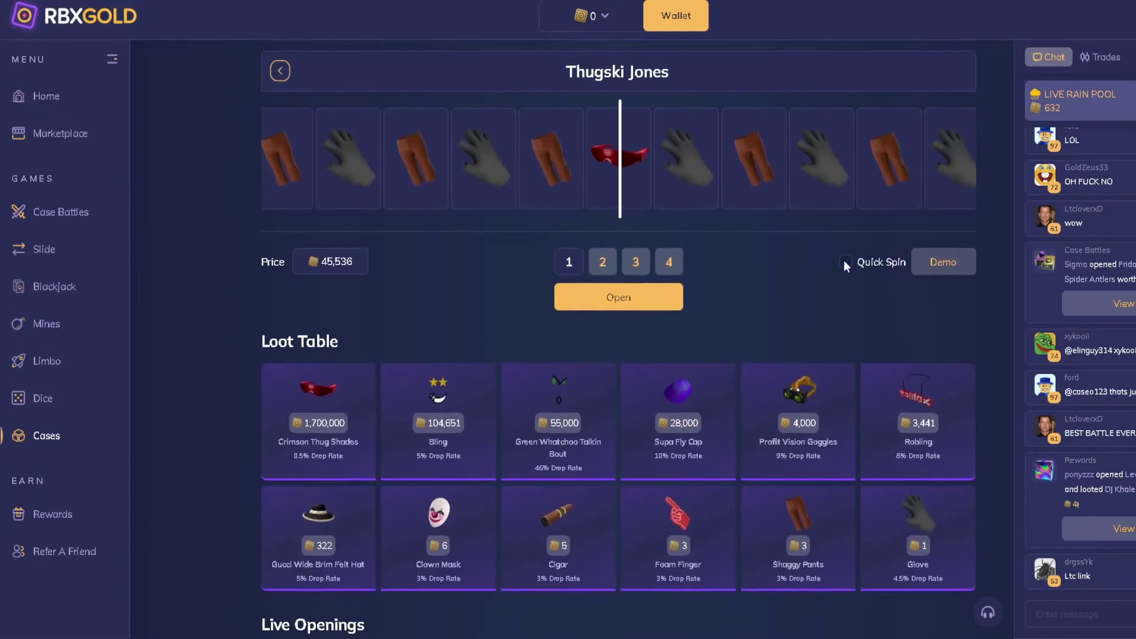
pyautogui.click(930, 266)
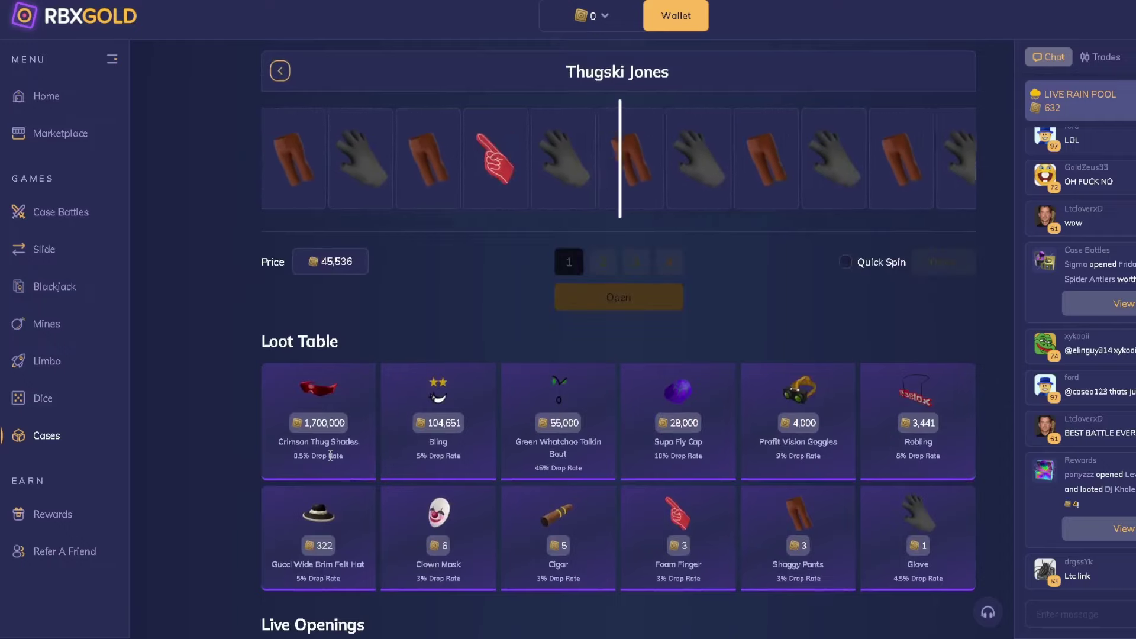
pyautogui.moveTo(347, 440); pyautogui.dragTo(346, 418)
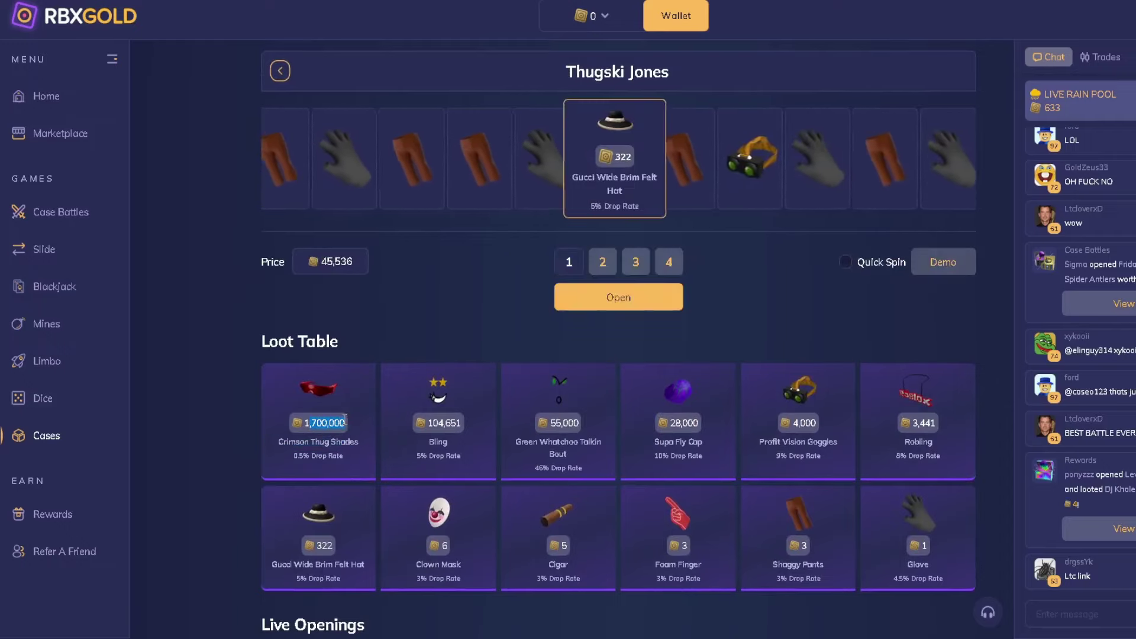
pyautogui.click(335, 261)
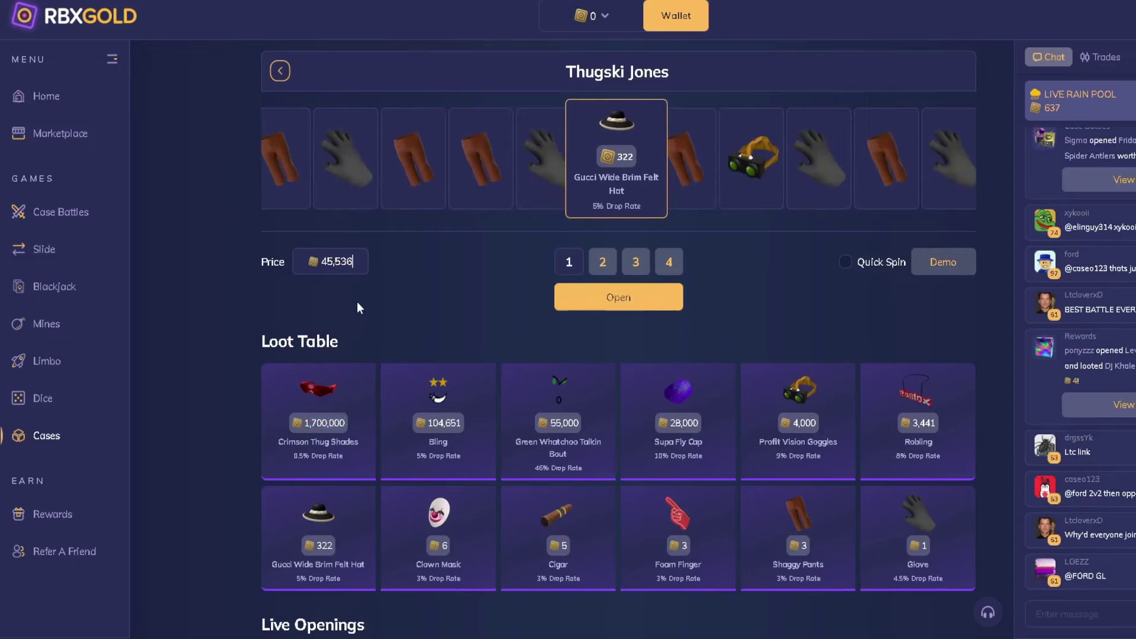